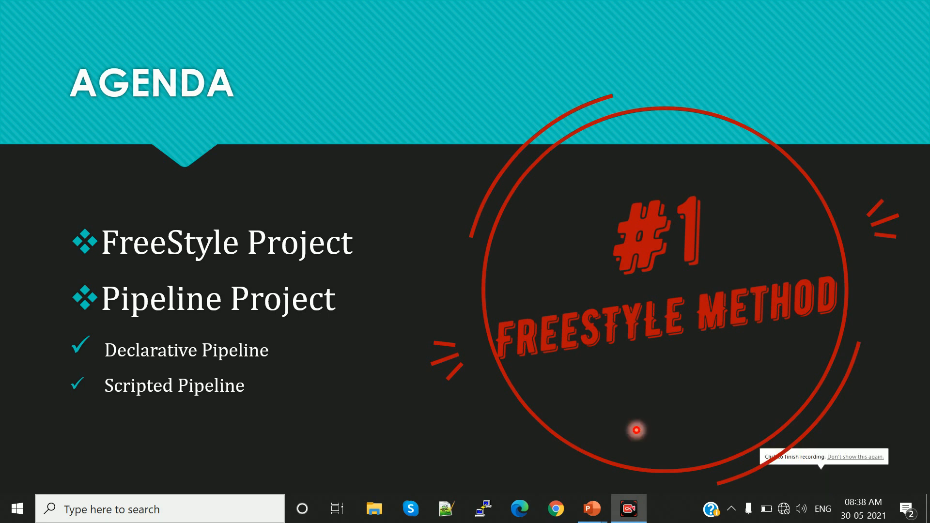
- Switch to Chrome and load the Jenkins server at localhost:8080
{"action": "left_click", "coordinate": [557, 508]}
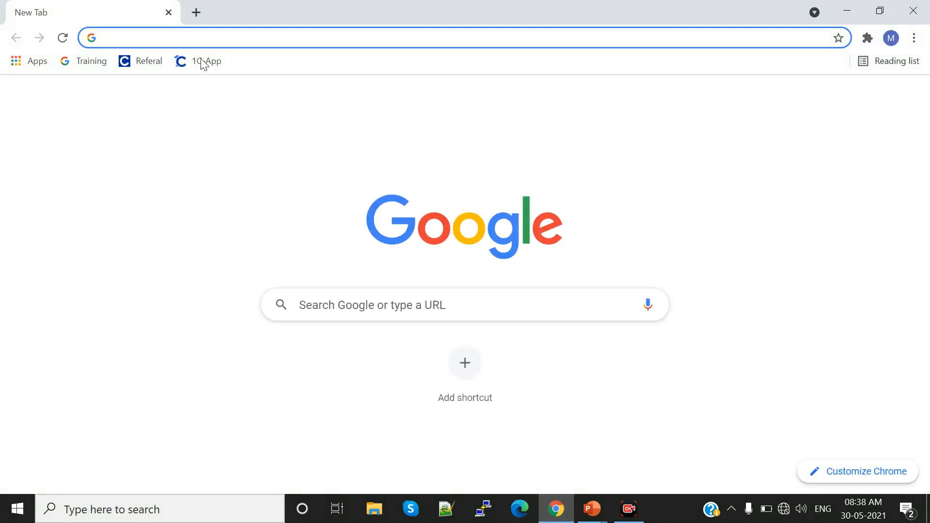
{"action": "type", "text": "localhost:8080"}
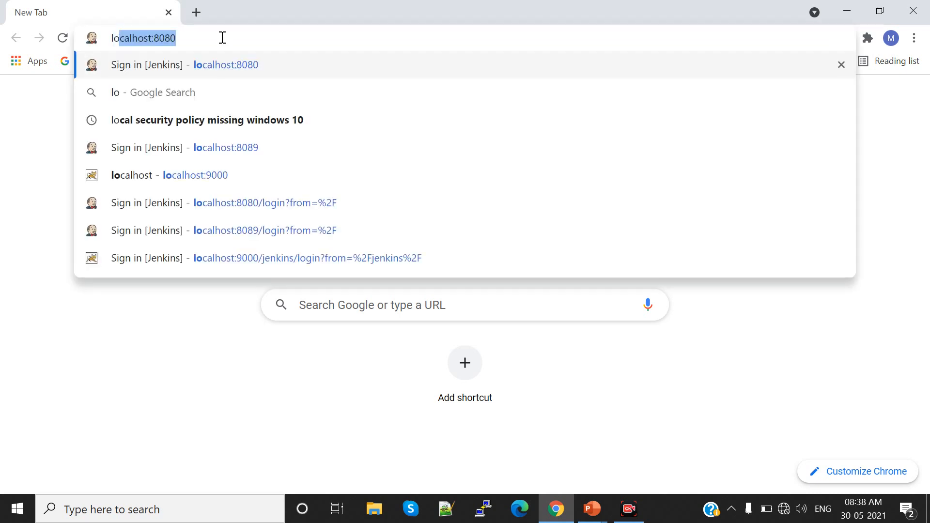
{"action": "key", "text": "Right"}
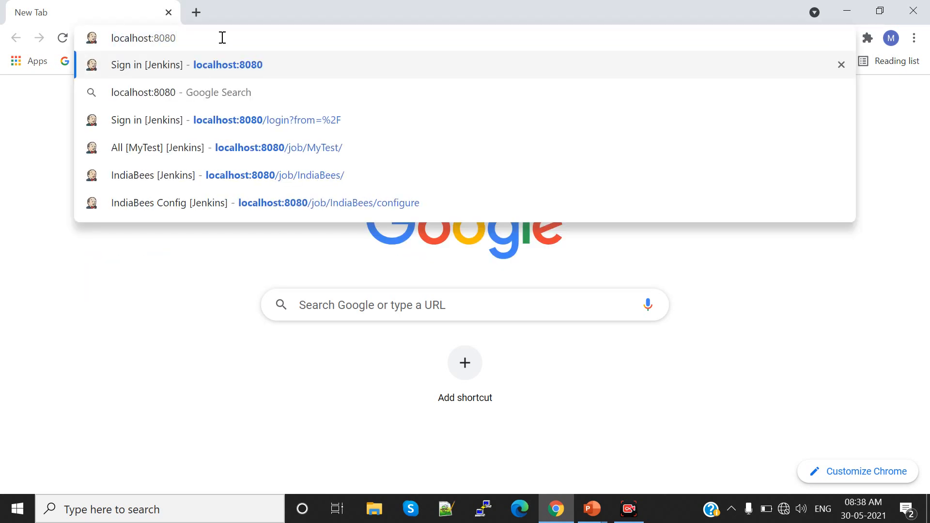
{"action": "key", "text": "Return"}
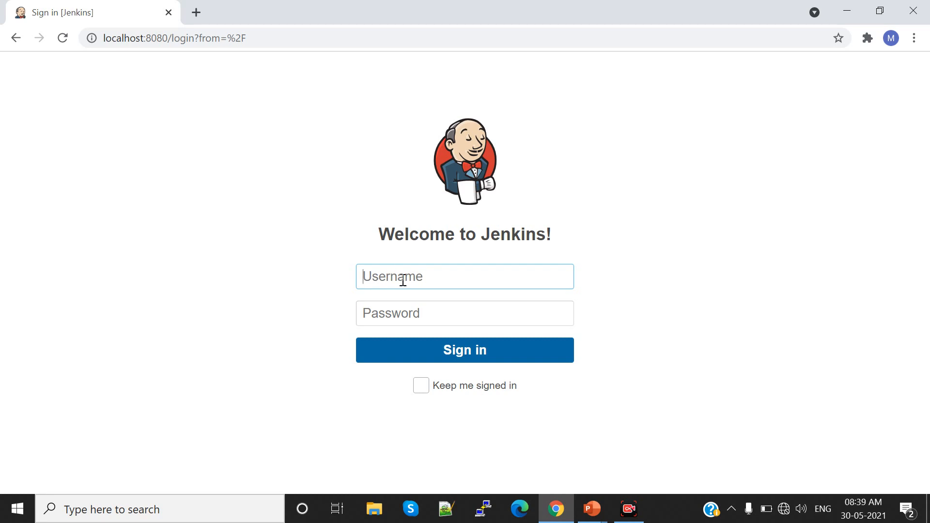
- Sign in to Jenkins with the username admin and the account password
{"action": "type", "text": "admin"}
{"action": "key", "text": "Tab"}
{"action": "type", "text": "a"}
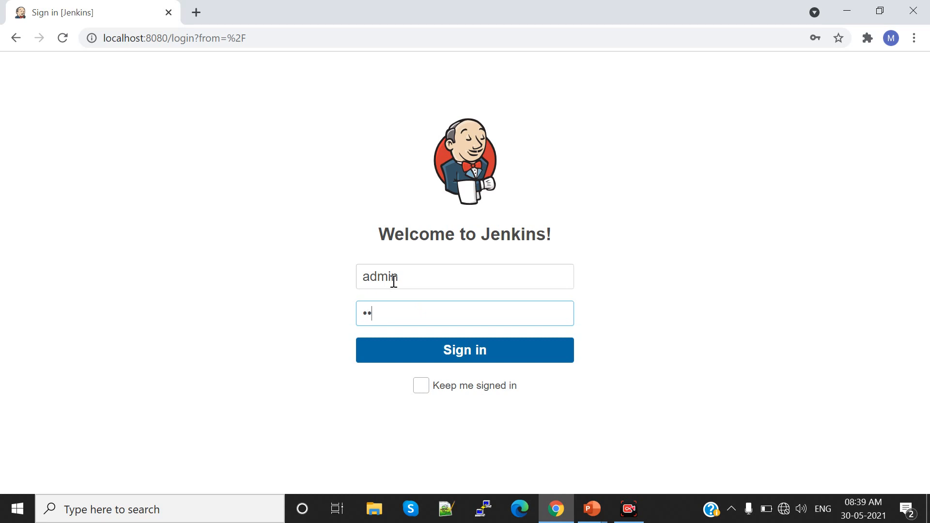
{"action": "left_click", "coordinate": [467, 354]}
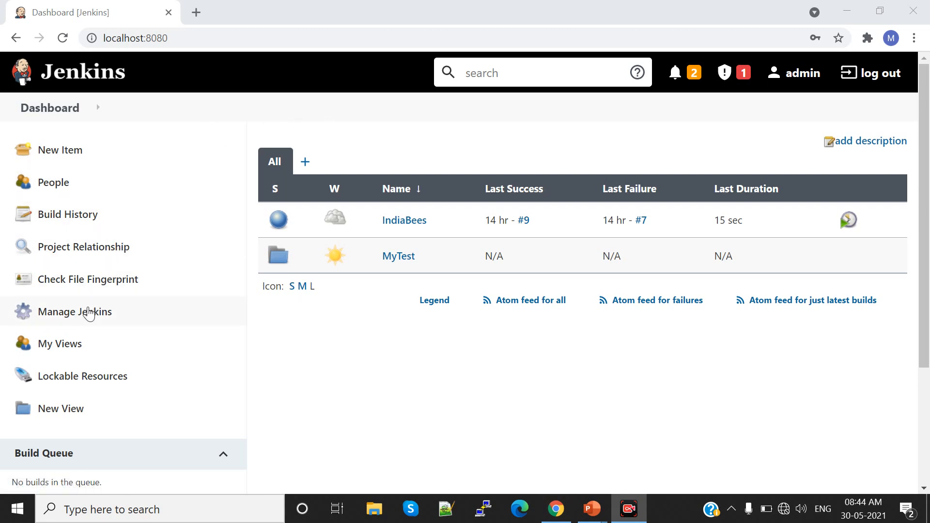
- Open Global Tool Configuration from the Jenkins management page
{"action": "left_click", "coordinate": [52, 319]}
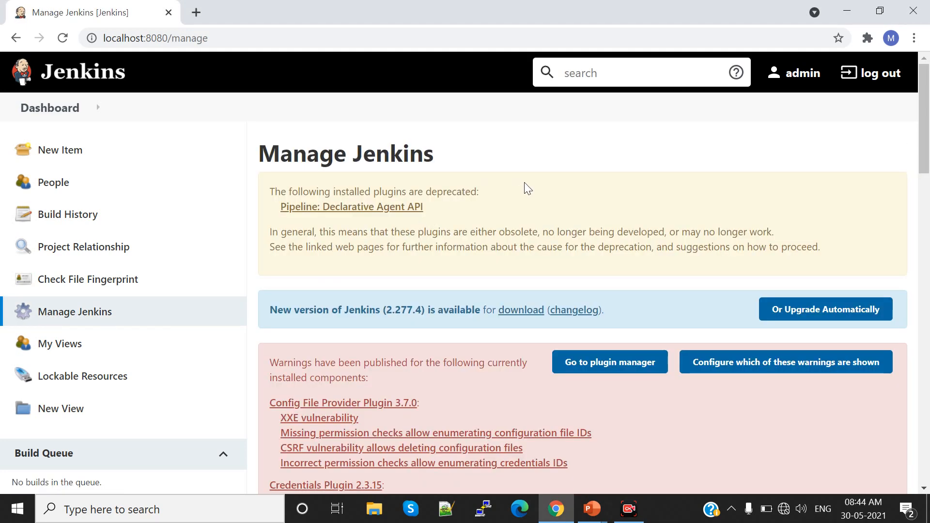
{"action": "scroll", "coordinate": [528, 189], "scroll_direction": "down", "scroll_amount": 10}
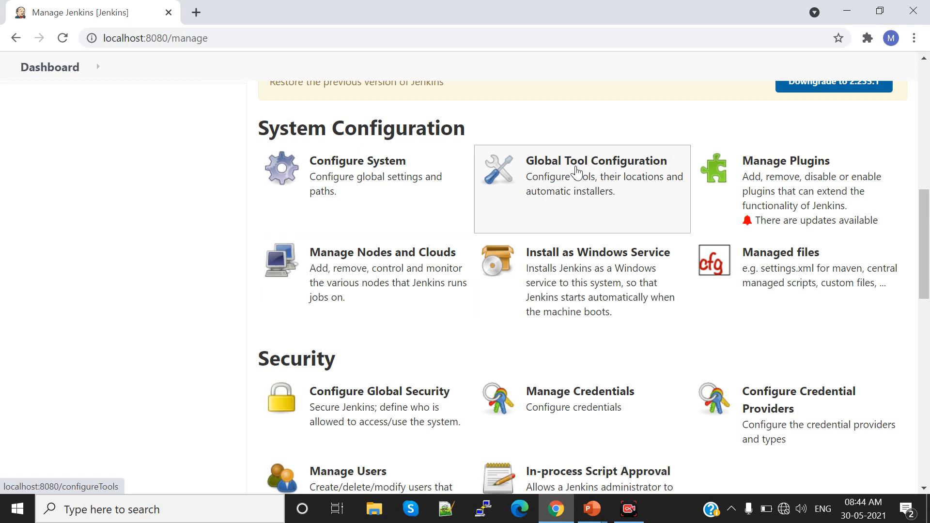
{"action": "left_click", "coordinate": [574, 174]}
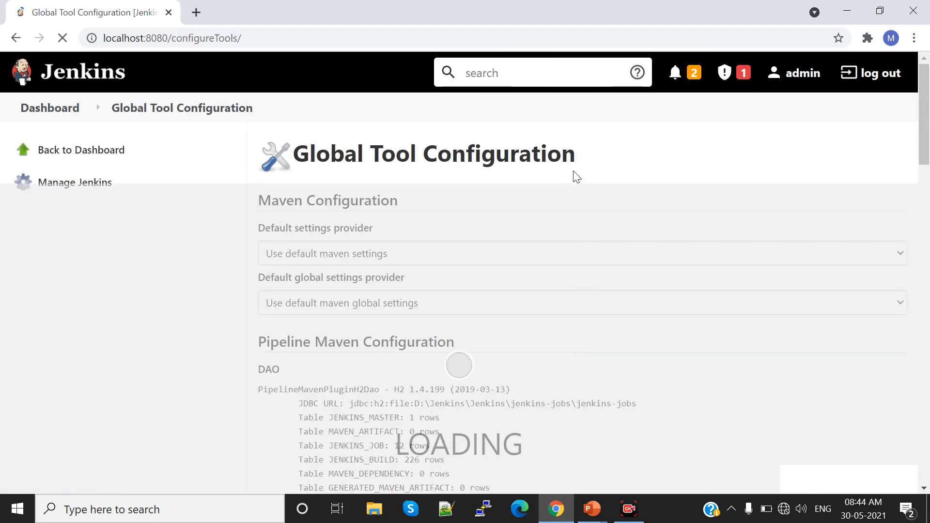
- Expand the JDK installations and inspect the configured JDK name and its JAVA_HOME path
{"action": "scroll", "coordinate": [461, 179], "scroll_direction": "down", "scroll_amount": 10}
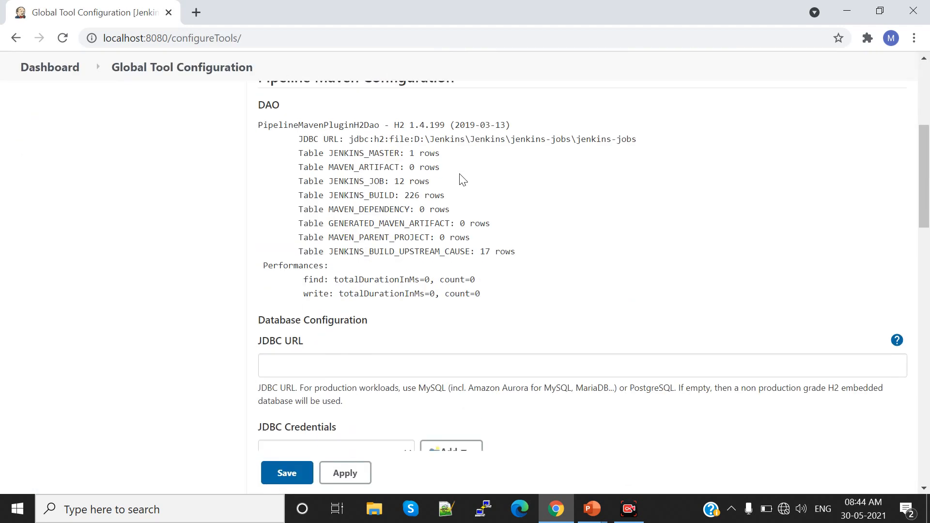
{"action": "scroll", "coordinate": [366, 209], "scroll_direction": "down", "scroll_amount": 6}
{"action": "scroll", "coordinate": [322, 257], "scroll_direction": "down", "scroll_amount": 9}
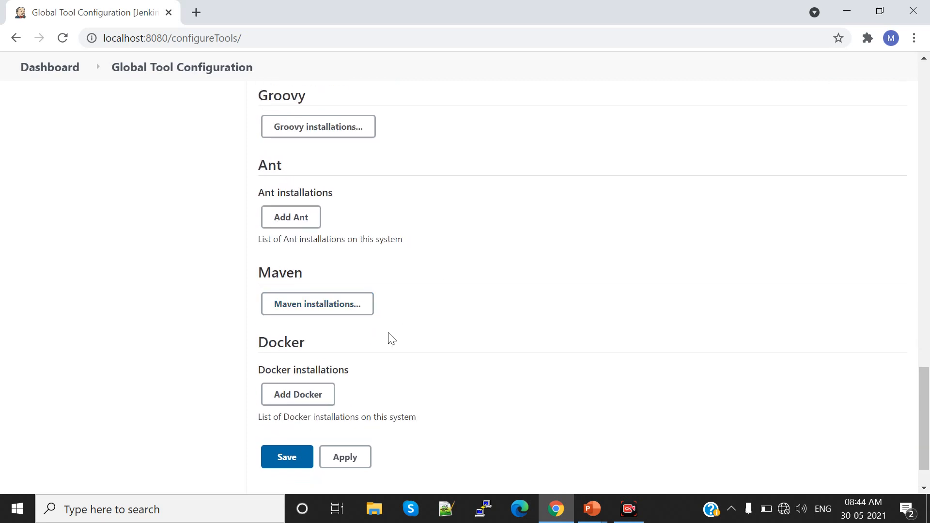
{"action": "scroll", "coordinate": [339, 236], "scroll_direction": "up", "scroll_amount": 9}
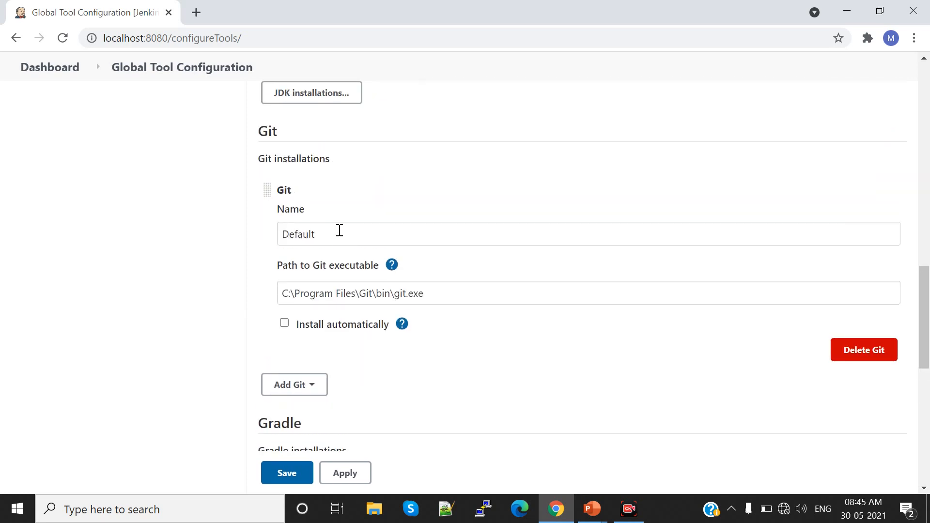
{"action": "scroll", "coordinate": [341, 228], "scroll_direction": "up", "scroll_amount": 2}
{"action": "scroll", "coordinate": [322, 210], "scroll_direction": "up", "scroll_amount": 4}
{"action": "scroll", "coordinate": [343, 257], "scroll_direction": "down", "scroll_amount": 2}
{"action": "scroll", "coordinate": [344, 257], "scroll_direction": "down", "scroll_amount": 3}
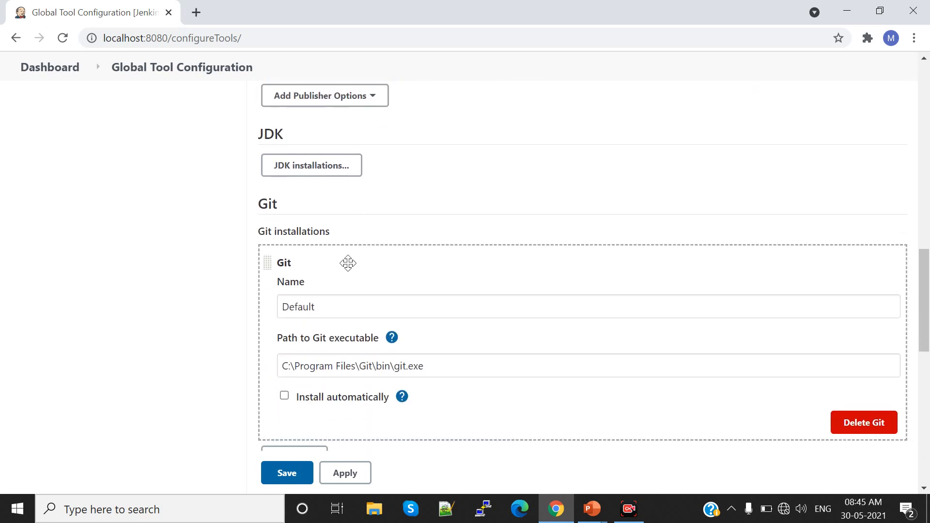
{"action": "left_click", "coordinate": [310, 165]}
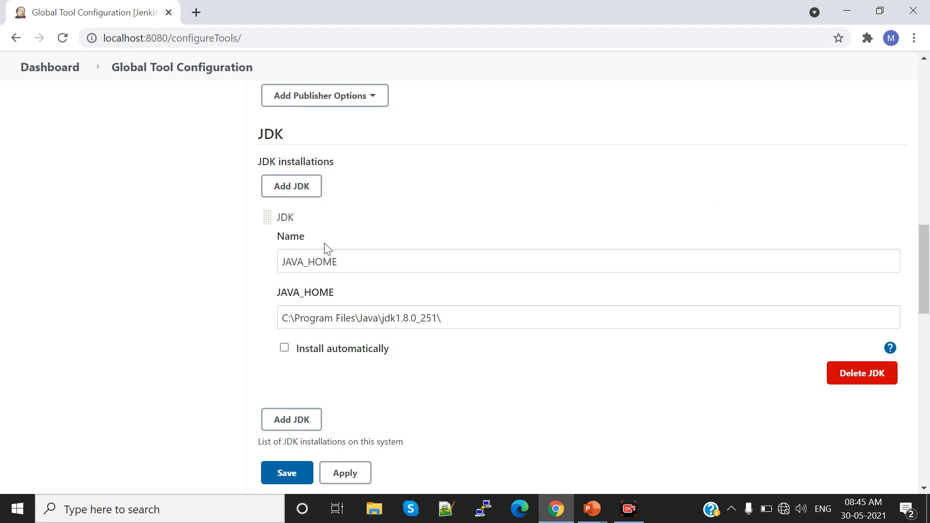
{"action": "left_click_drag", "start_coordinate": [339, 262], "coordinate": [260, 263]}
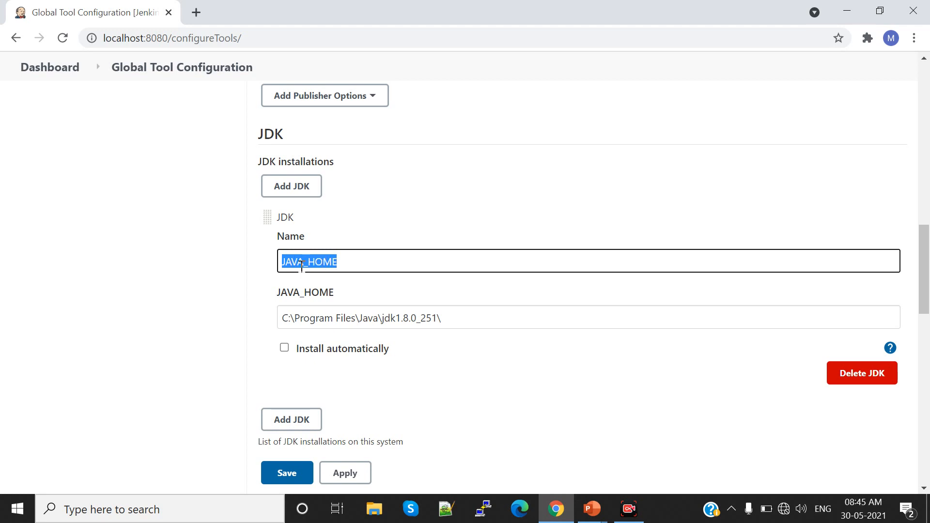
{"action": "left_click_drag", "start_coordinate": [452, 318], "coordinate": [274, 320]}
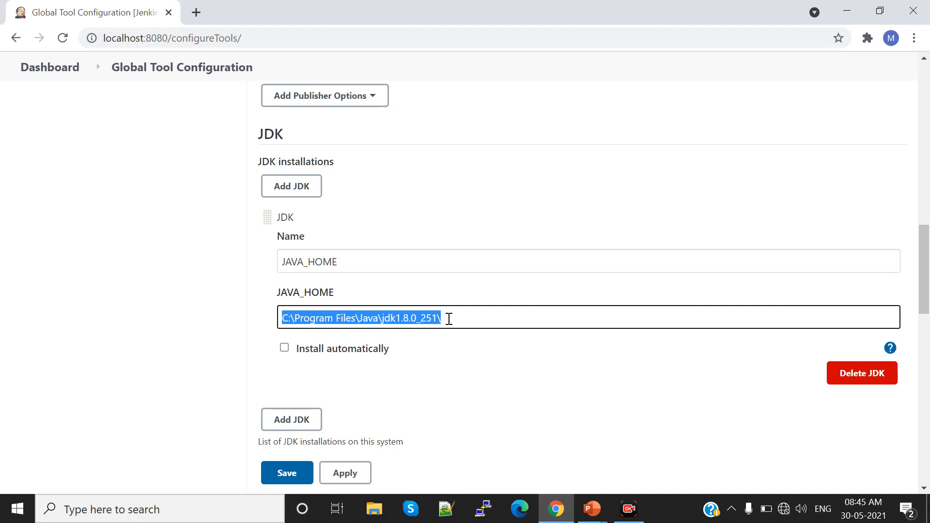
- Inspect the path to the Git executable in the Git installation settings
{"action": "scroll", "coordinate": [449, 319], "scroll_direction": "down", "scroll_amount": 5}
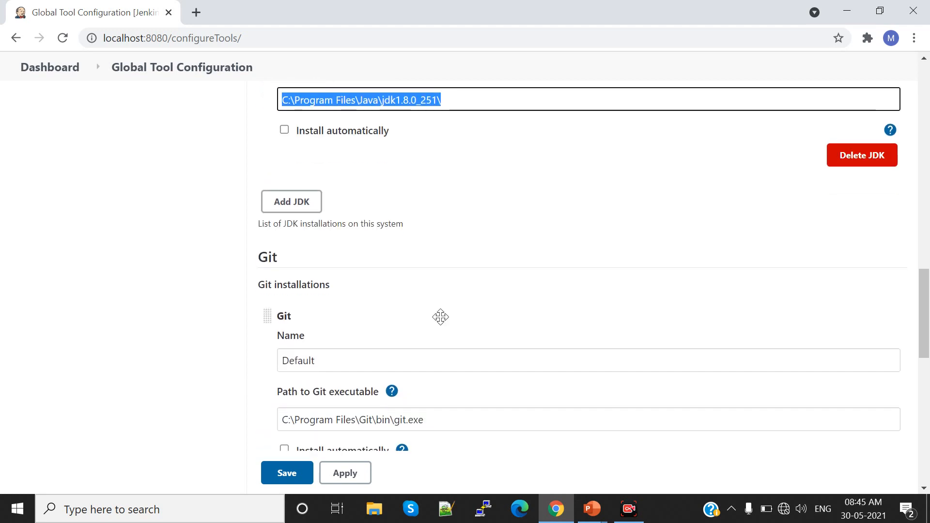
{"action": "scroll", "coordinate": [405, 285], "scroll_direction": "down", "scroll_amount": 3}
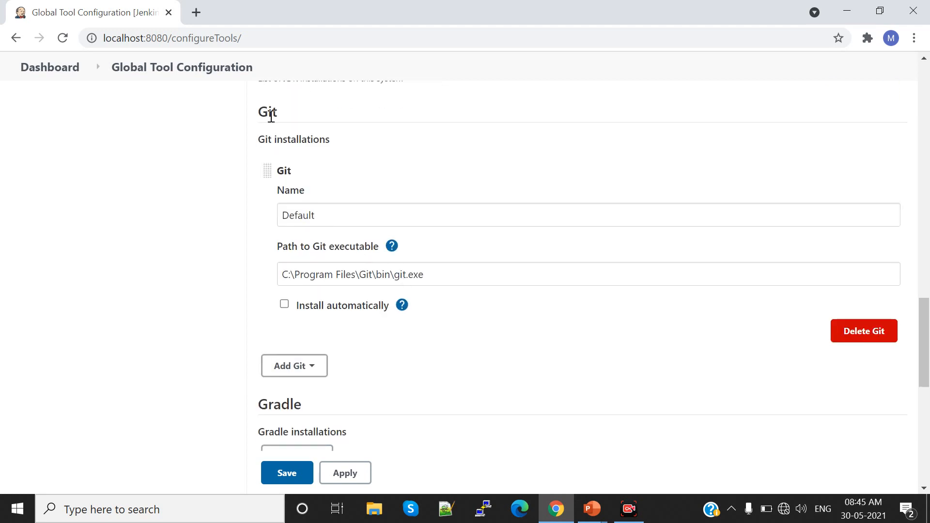
{"action": "left_click_drag", "start_coordinate": [450, 276], "coordinate": [266, 280]}
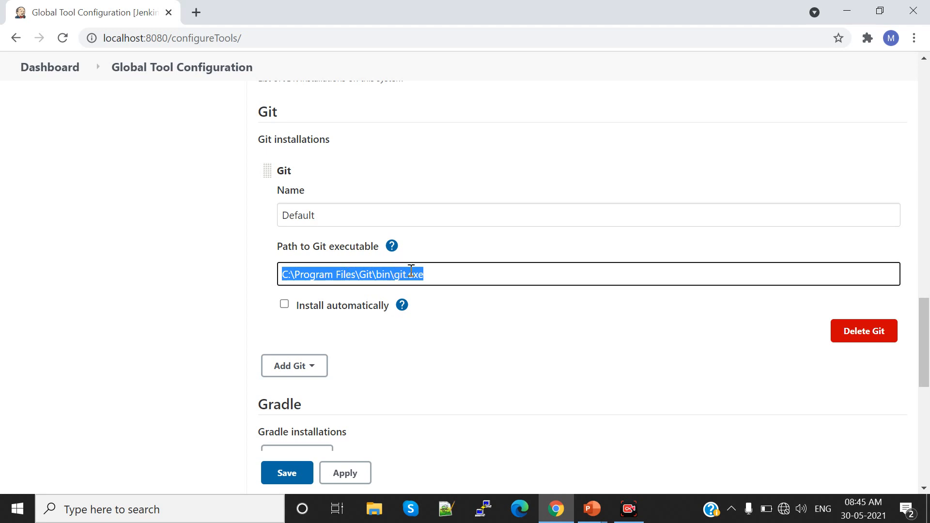
- Expand the Maven installations and inspect the MAVEN_HOME path
{"action": "scroll", "coordinate": [412, 272], "scroll_direction": "down", "scroll_amount": 9}
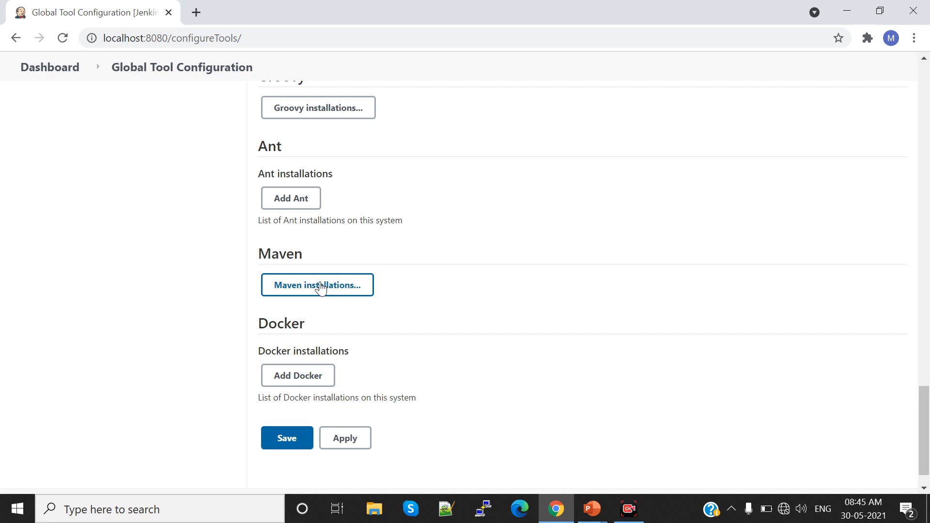
{"action": "left_click", "coordinate": [301, 287]}
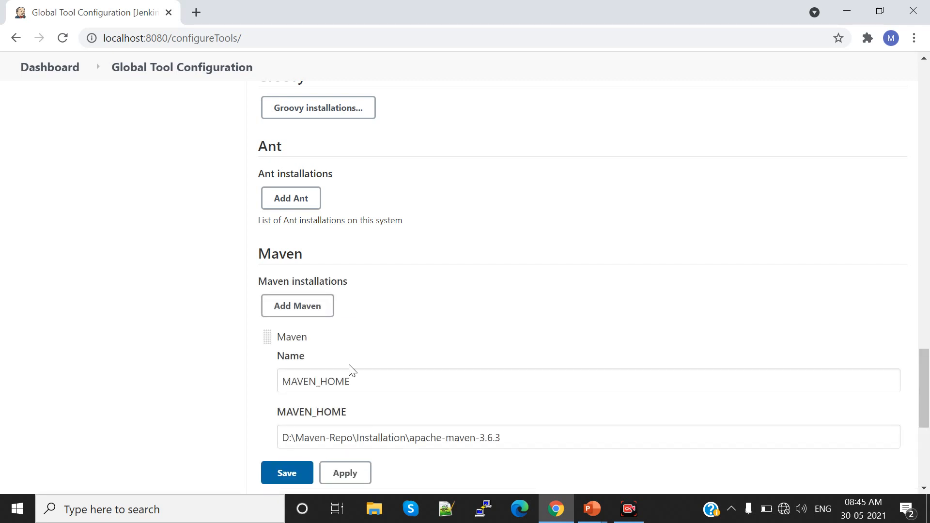
{"action": "scroll", "coordinate": [349, 368], "scroll_direction": "down", "scroll_amount": 4}
{"action": "left_click_drag", "start_coordinate": [535, 227], "coordinate": [280, 224]}
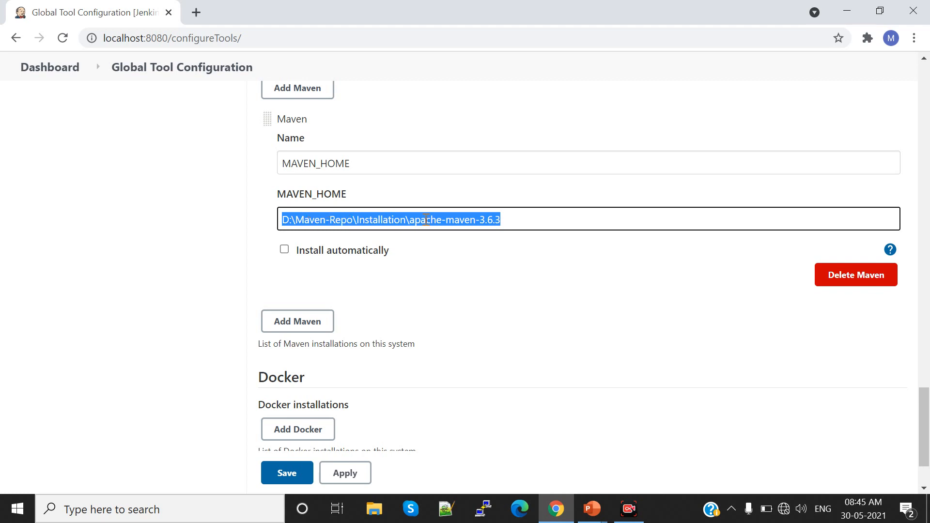
- Review the JDK, Git and Maven sections of the tool configuration once more
{"action": "scroll", "coordinate": [379, 204], "scroll_direction": "up", "scroll_amount": 15}
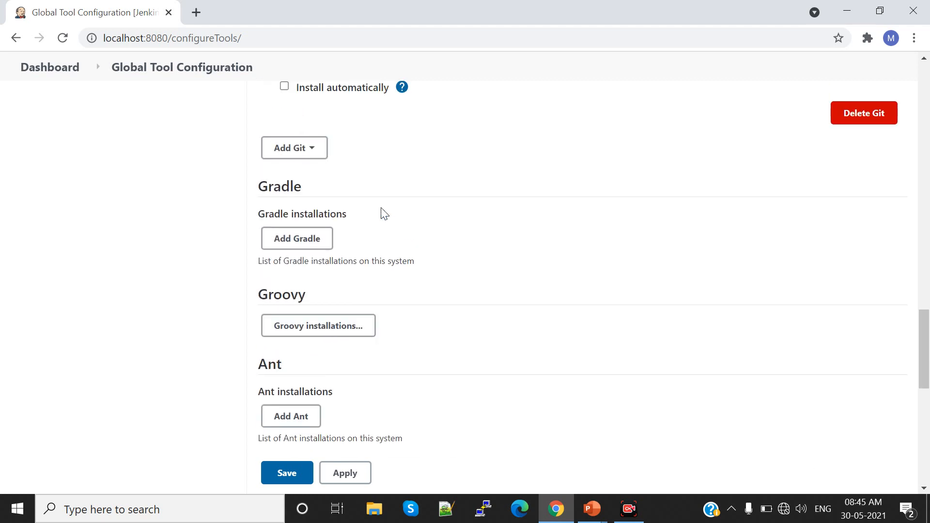
{"action": "scroll", "coordinate": [296, 239], "scroll_direction": "up", "scroll_amount": 4}
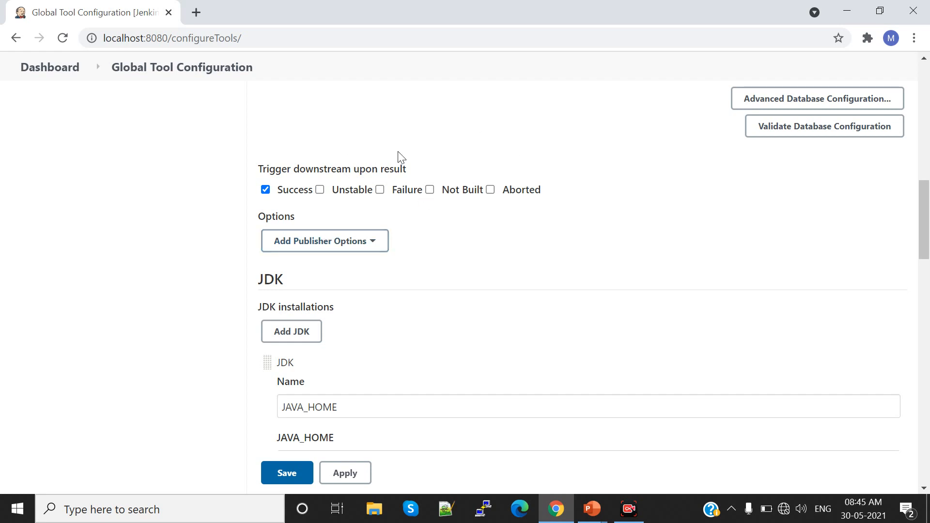
{"action": "scroll", "coordinate": [443, 205], "scroll_direction": "down", "scroll_amount": 3}
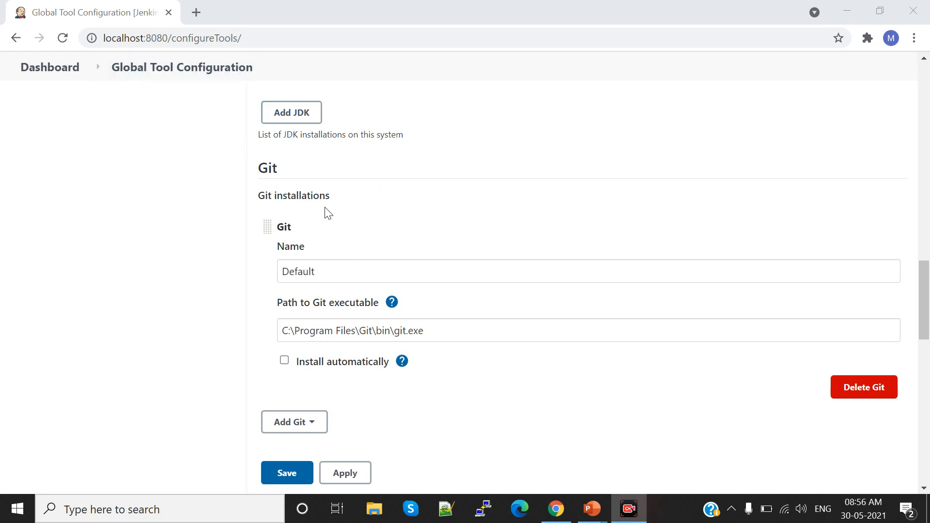
{"action": "scroll", "coordinate": [296, 285], "scroll_direction": "down", "scroll_amount": 3}
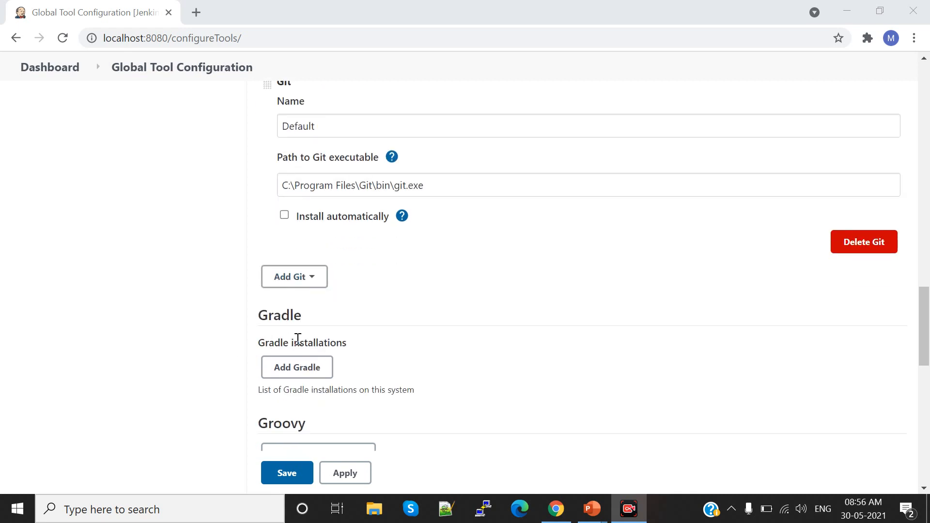
{"action": "scroll", "coordinate": [308, 322], "scroll_direction": "down", "scroll_amount": 6}
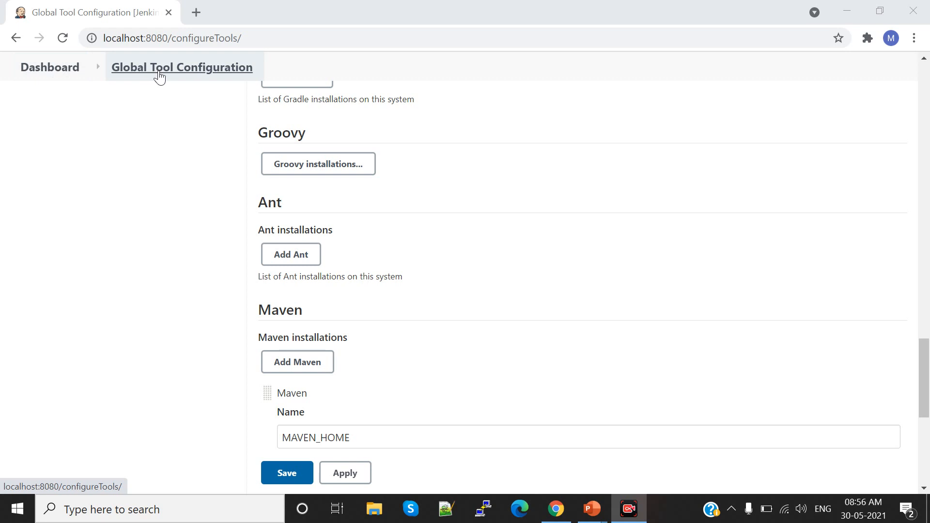
- Open the Jenkins dashboard in a new browser tab and go from there to the Manage Plugins page
{"action": "right_click", "coordinate": [66, 71]}
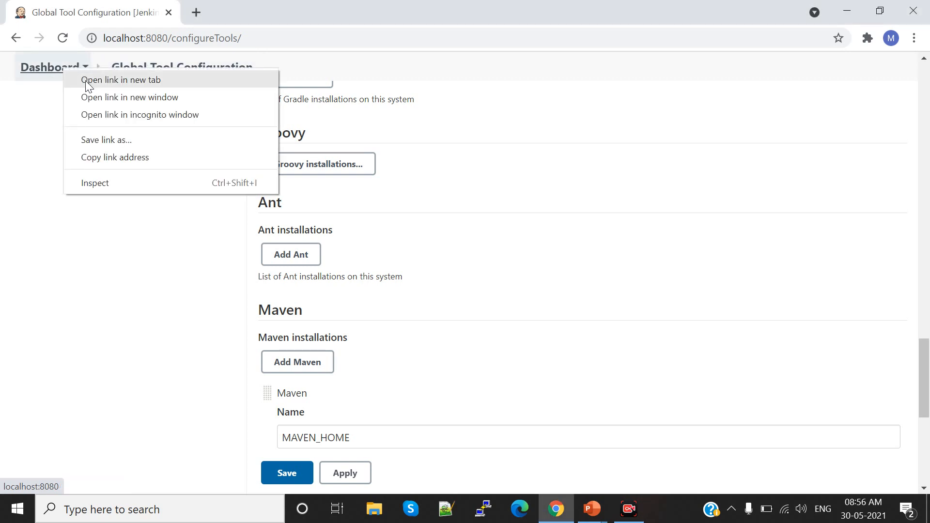
{"action": "left_click", "coordinate": [87, 80]}
{"action": "left_click", "coordinate": [239, 12]}
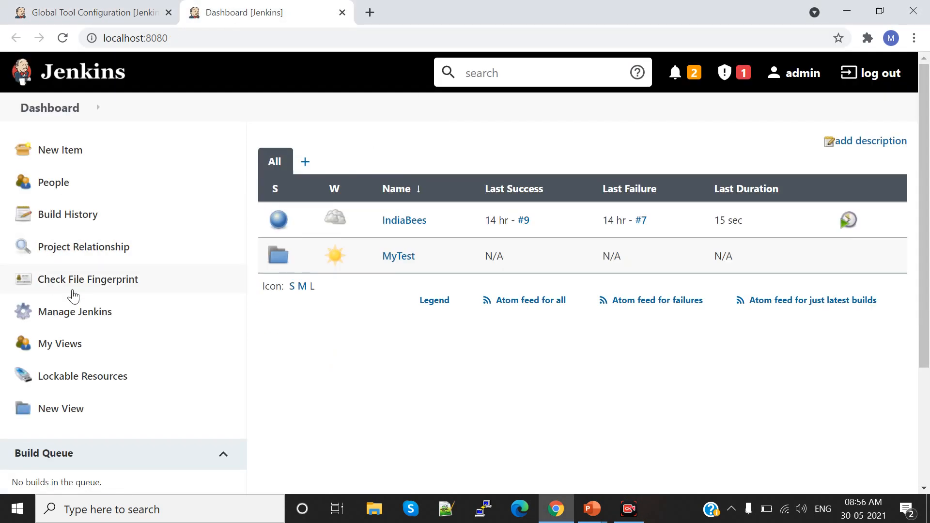
{"action": "left_click", "coordinate": [66, 319]}
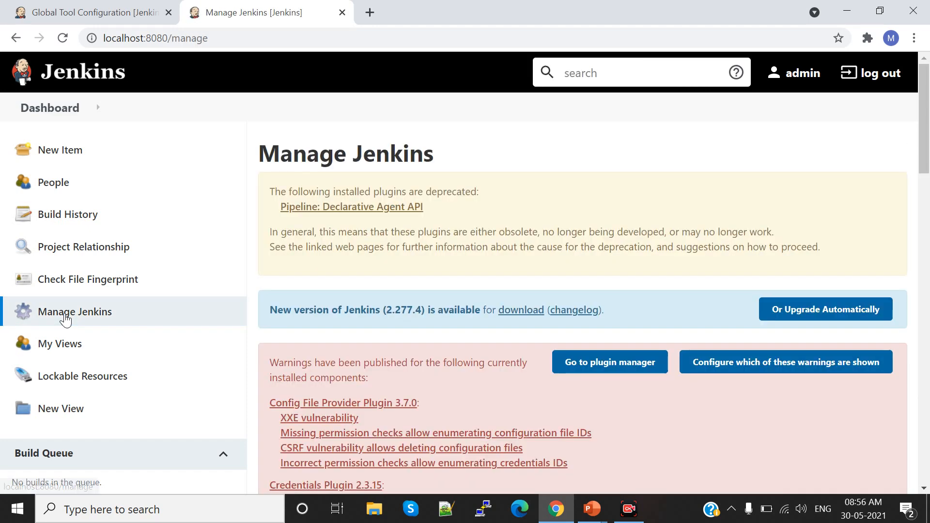
{"action": "scroll", "coordinate": [422, 313], "scroll_direction": "down", "scroll_amount": 9}
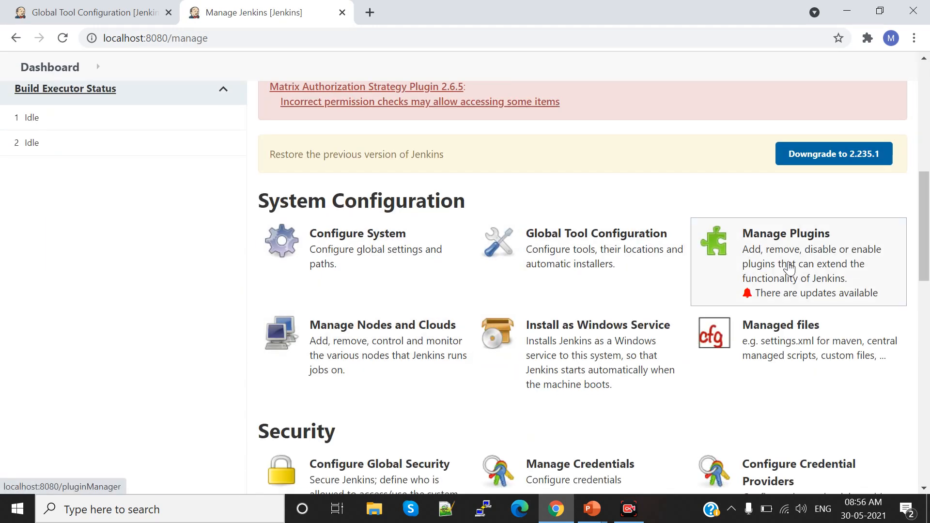
{"action": "left_click", "coordinate": [789, 266]}
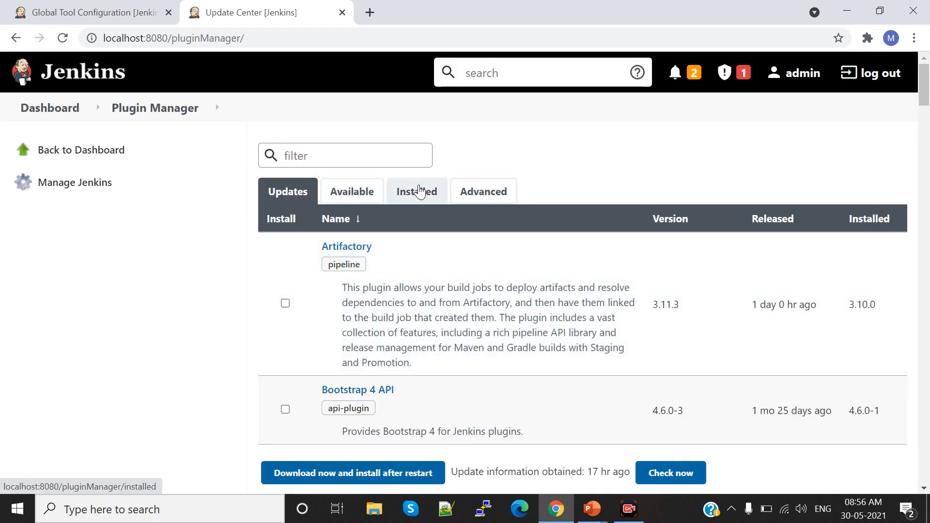
- Search the available plugins for "MsBuil" and mark the MSBuild plugin for installation
{"action": "left_click", "coordinate": [359, 192]}
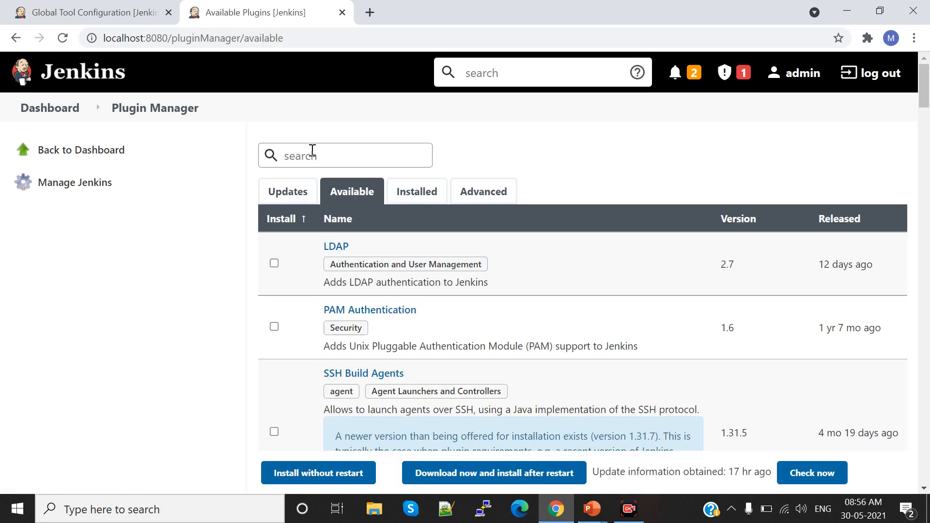
{"action": "type", "text": "MsBuil"}
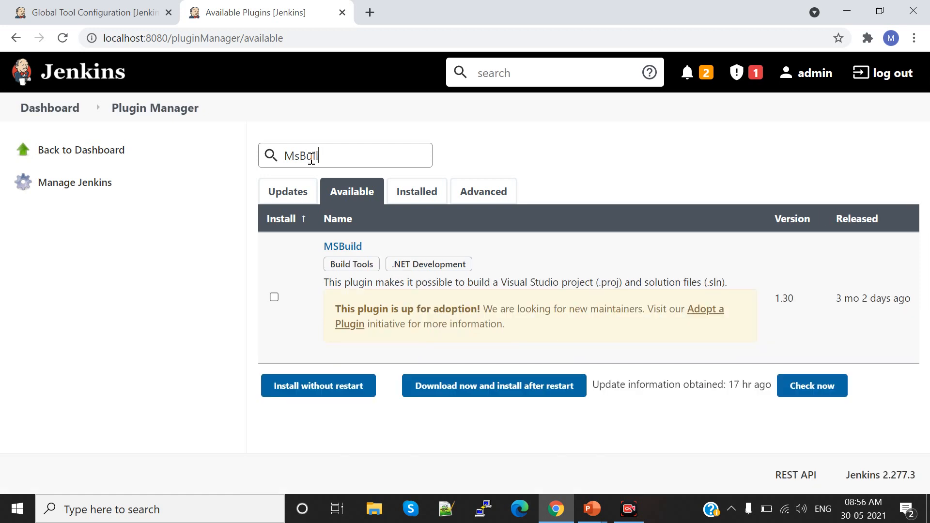
{"action": "left_click", "coordinate": [274, 298]}
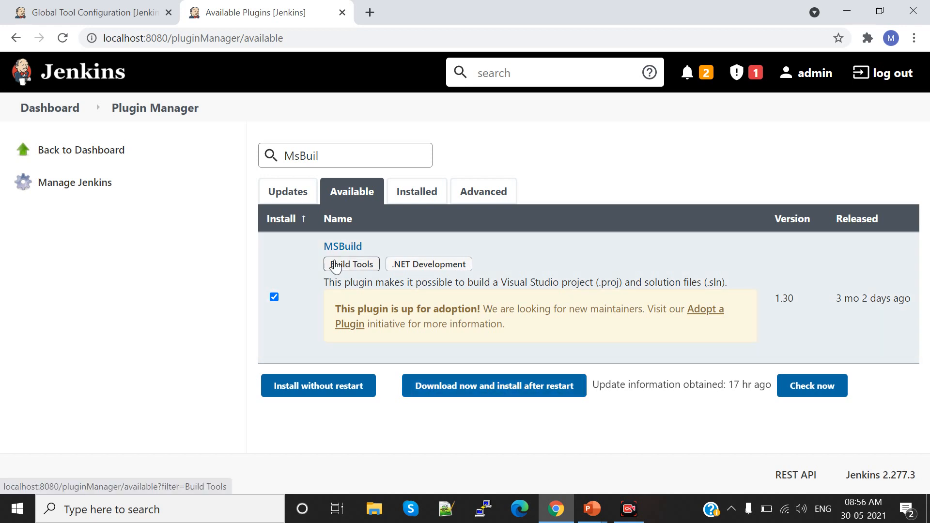
- Unmark the MSBuild plugin for installation and search the available plugins for "git" instead
{"action": "left_click", "coordinate": [275, 297]}
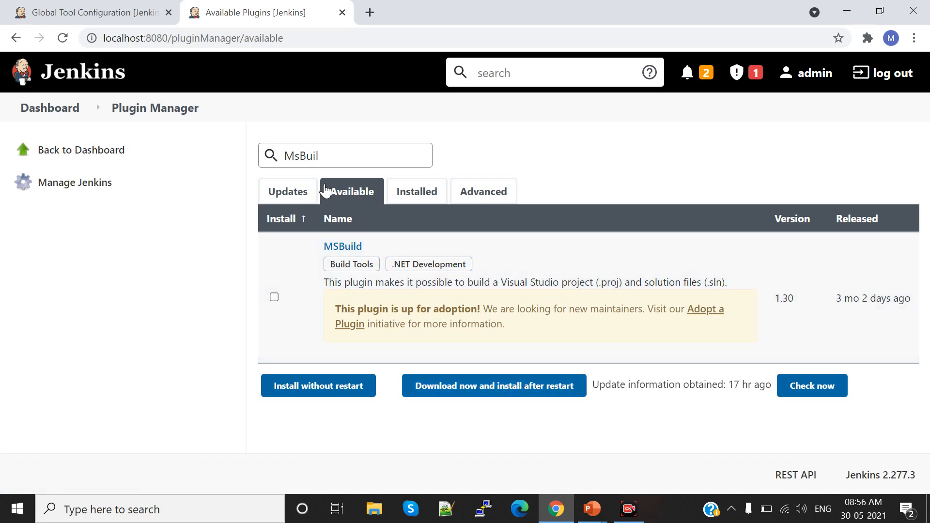
{"action": "left_click_drag", "start_coordinate": [339, 156], "coordinate": [280, 159]}
{"action": "key", "text": "BackSpace"}
{"action": "type", "text": "git"}
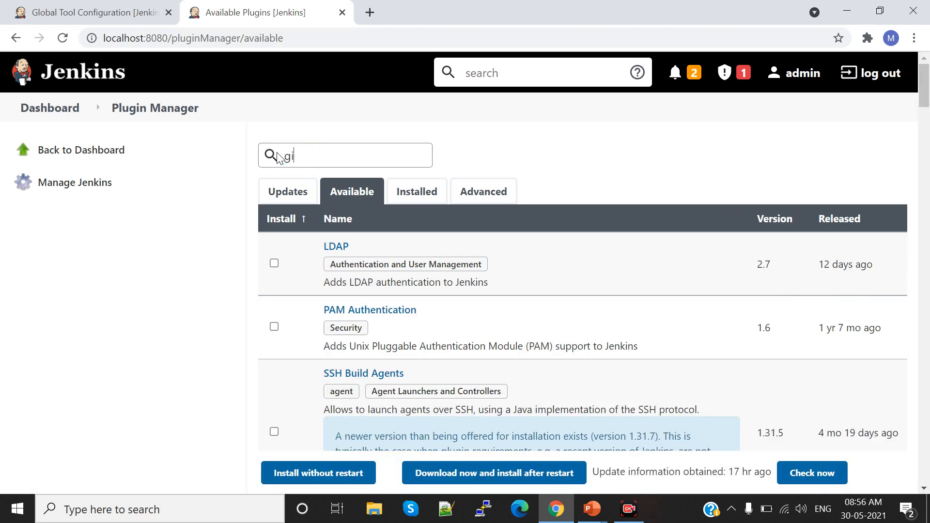
- Review the JDK, Git, Gradle, Groovy, Ant and Maven sections of the global tool configuration against the available plugins page
{"action": "left_click", "coordinate": [119, 16]}
{"action": "scroll", "coordinate": [363, 293], "scroll_direction": "up", "scroll_amount": 5}
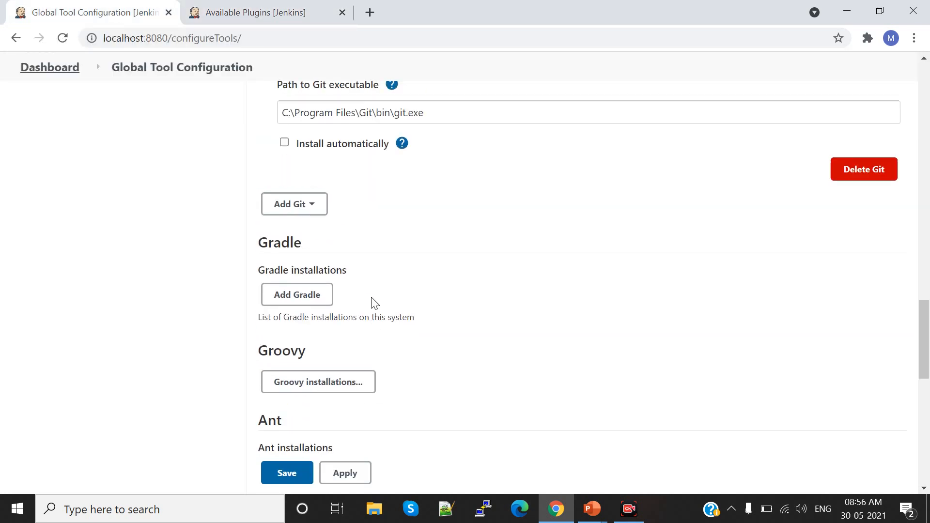
{"action": "scroll", "coordinate": [290, 368], "scroll_direction": "down", "scroll_amount": 3}
{"action": "scroll", "coordinate": [286, 267], "scroll_direction": "up", "scroll_amount": 3}
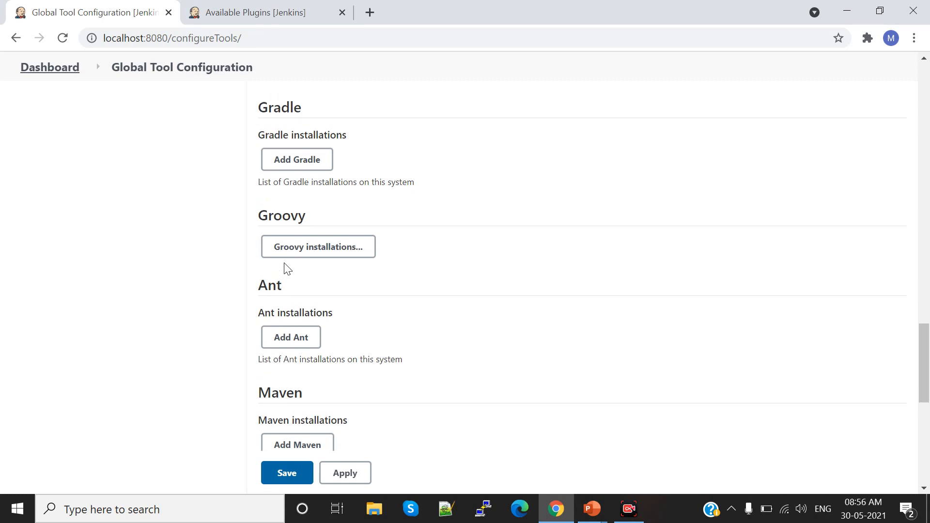
{"action": "scroll", "coordinate": [290, 241], "scroll_direction": "up", "scroll_amount": 5}
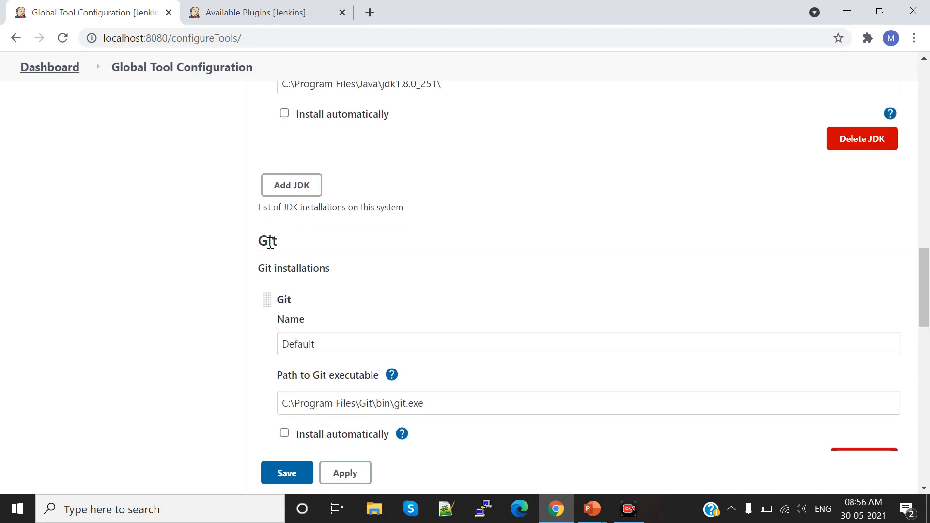
{"action": "left_click", "coordinate": [270, 13]}
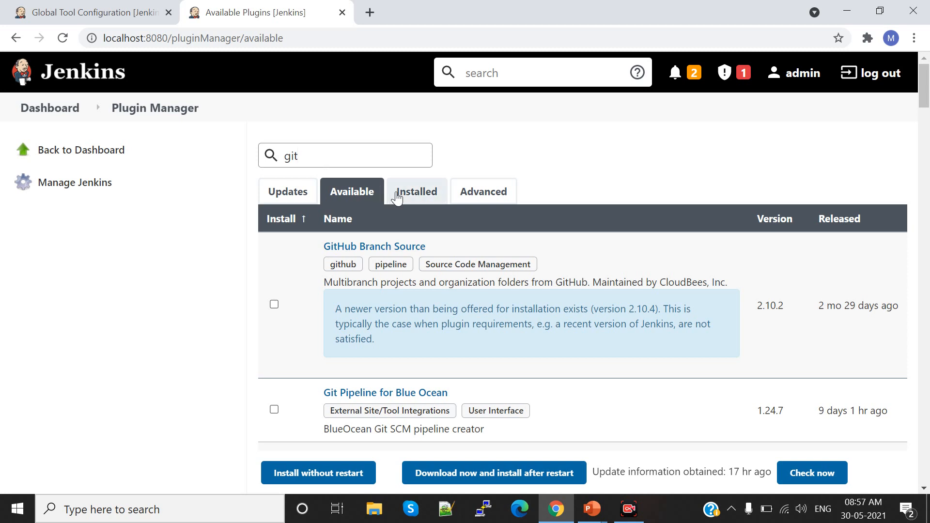
{"action": "left_click", "coordinate": [75, 15]}
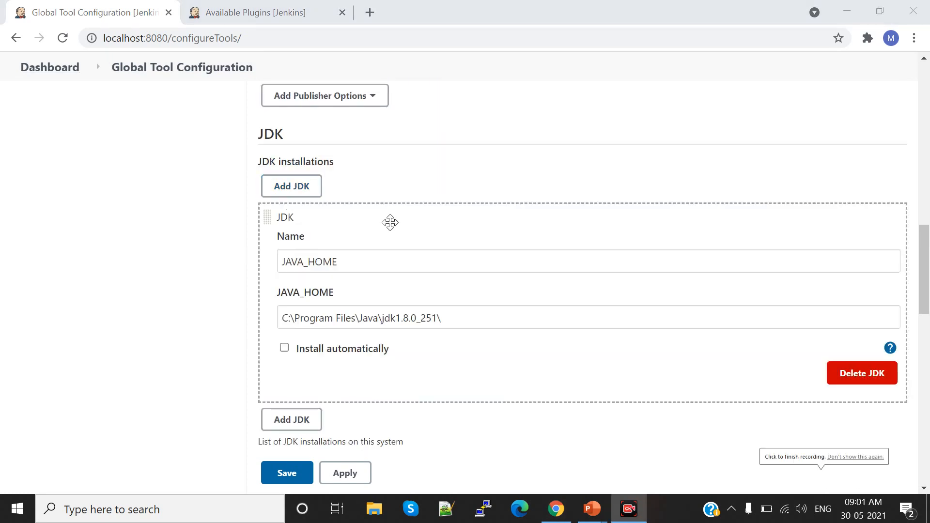
{"action": "scroll", "coordinate": [386, 233], "scroll_direction": "down", "scroll_amount": 4}
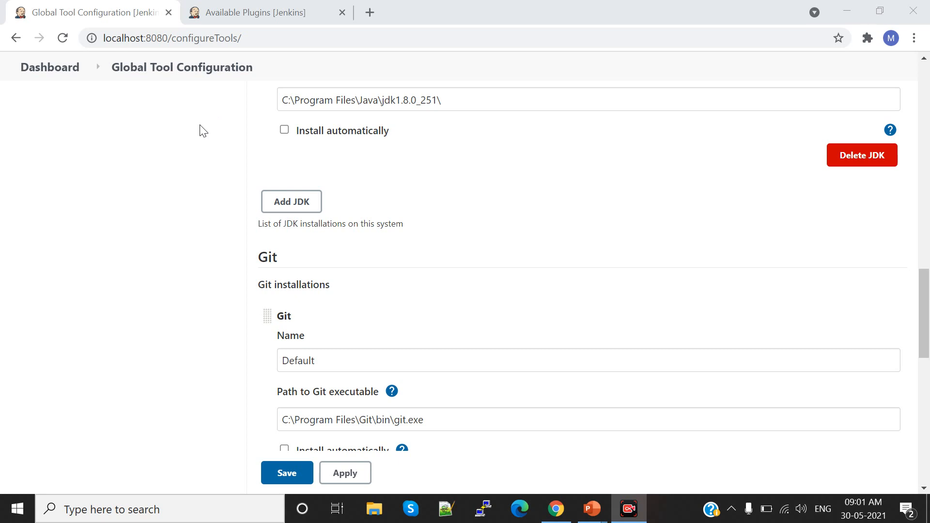
{"action": "scroll", "coordinate": [427, 220], "scroll_direction": "up", "scroll_amount": 4}
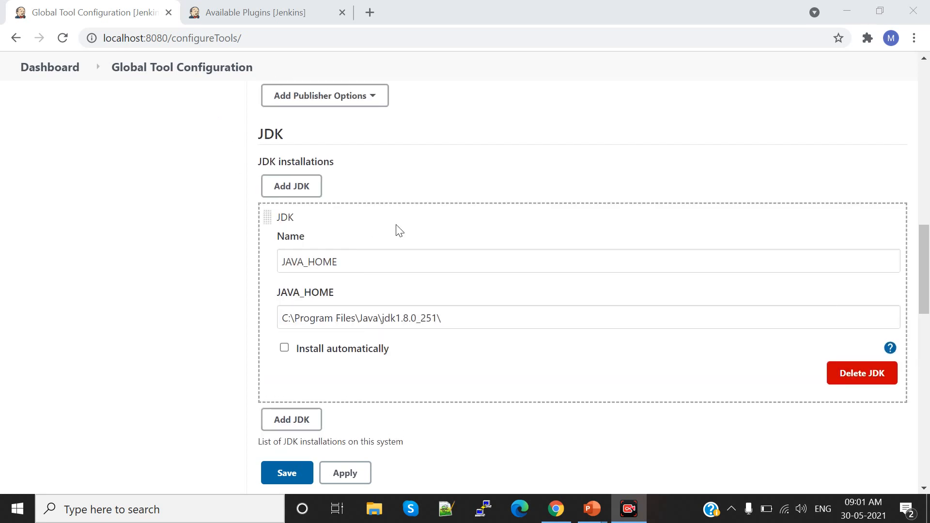
{"action": "scroll", "coordinate": [343, 248], "scroll_direction": "down", "scroll_amount": 1}
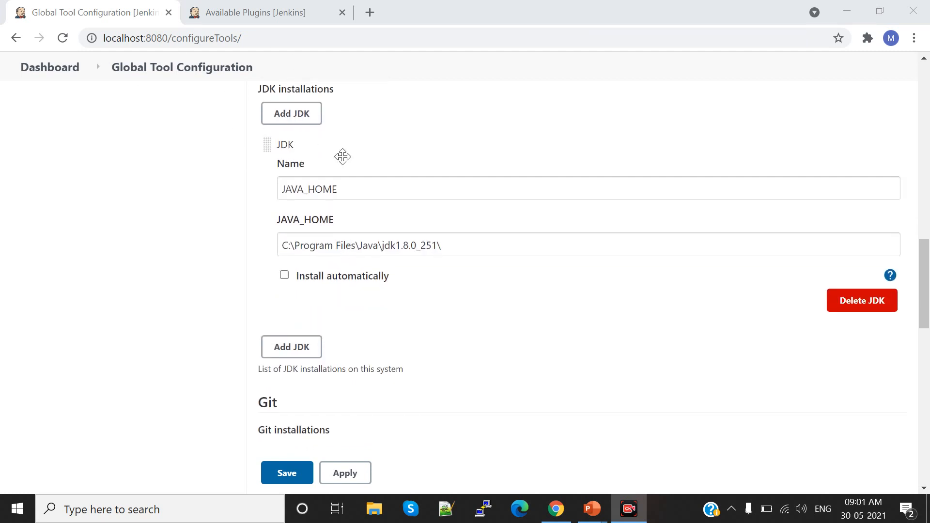
{"action": "scroll", "coordinate": [358, 180], "scroll_direction": "down", "scroll_amount": 2}
{"action": "scroll", "coordinate": [456, 286], "scroll_direction": "down", "scroll_amount": 3}
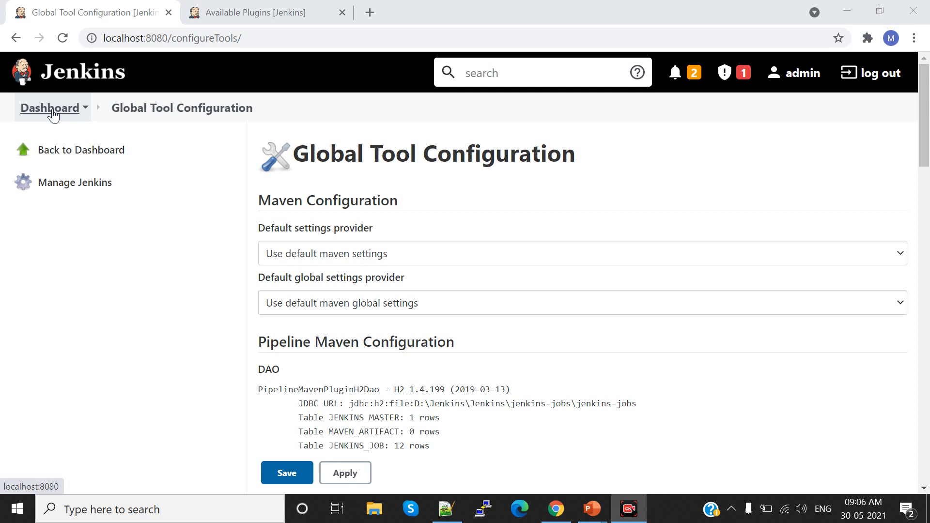
- Start a new item from the dashboard, name it MyChannel and choose Folder as its type
{"action": "left_click", "coordinate": [44, 109]}
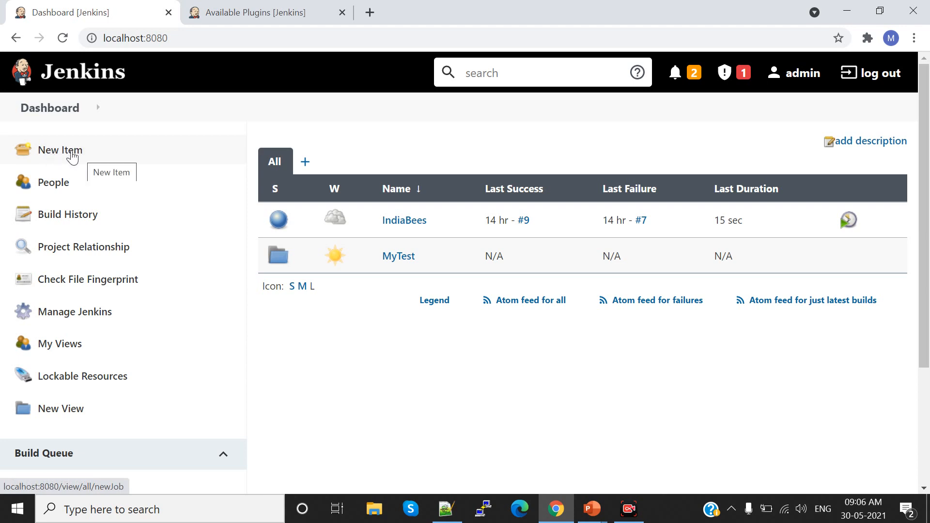
{"action": "left_click", "coordinate": [56, 154]}
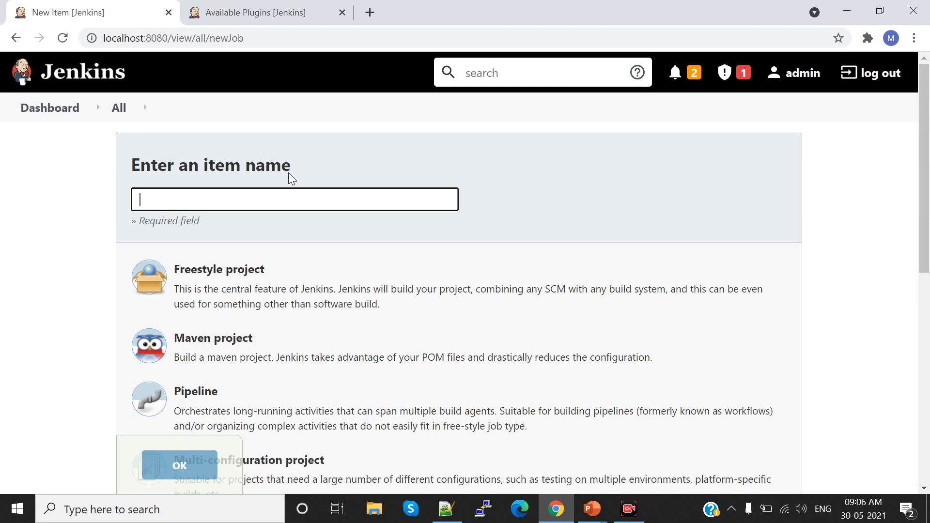
{"action": "type", "text": "MyChannel"}
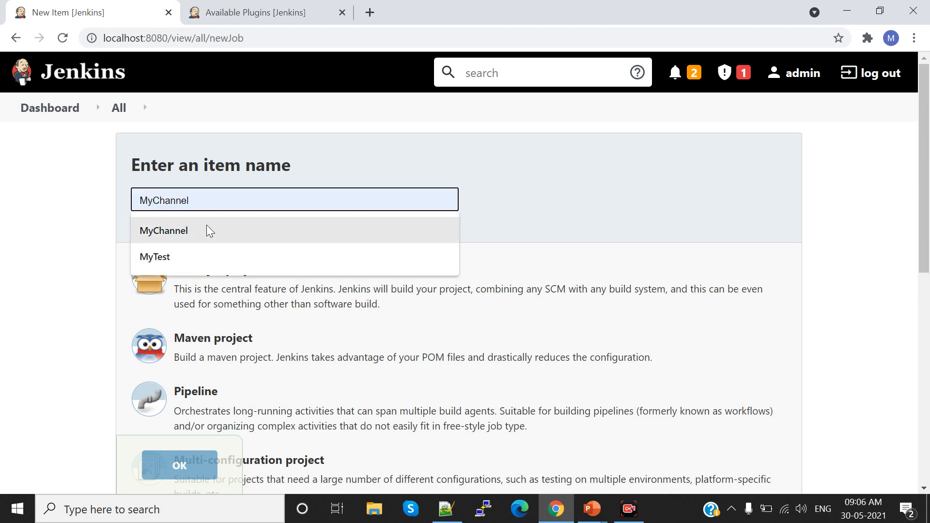
{"action": "left_click", "coordinate": [207, 231]}
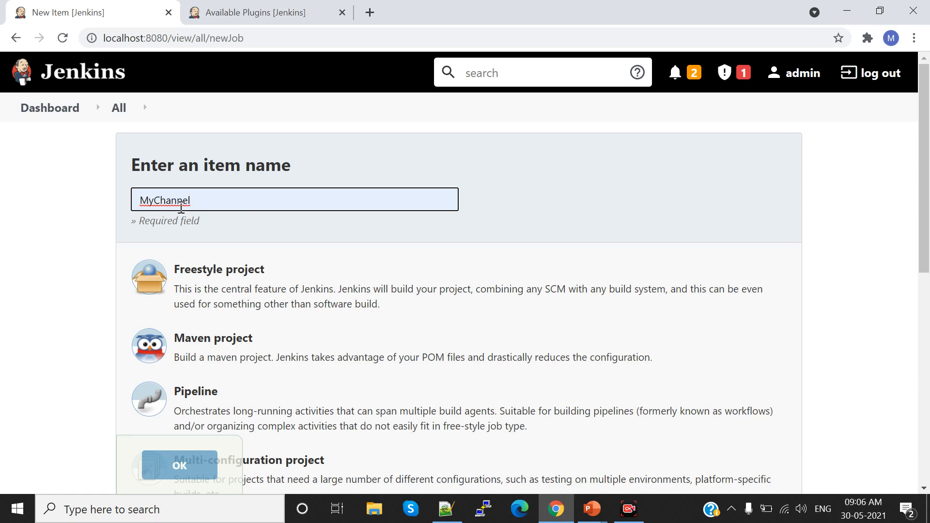
{"action": "scroll", "coordinate": [324, 225], "scroll_direction": "down", "scroll_amount": 6}
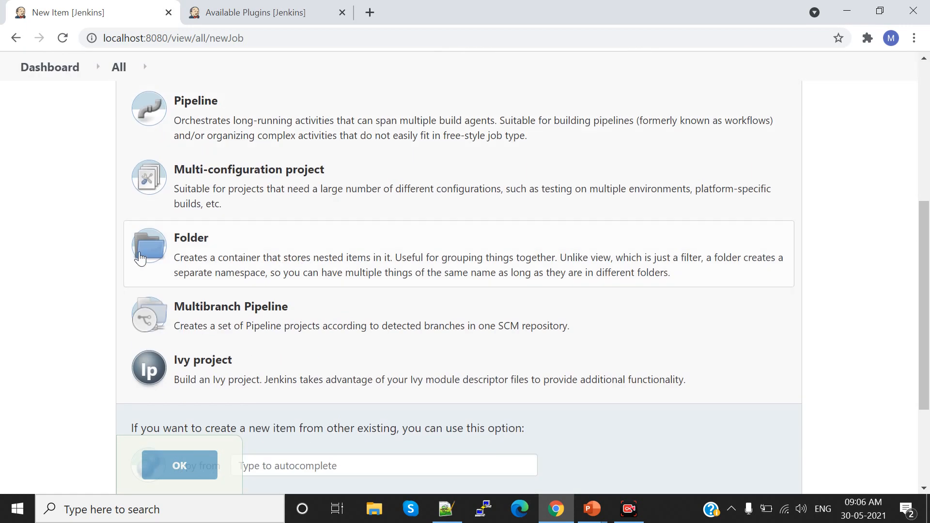
{"action": "left_click", "coordinate": [204, 249]}
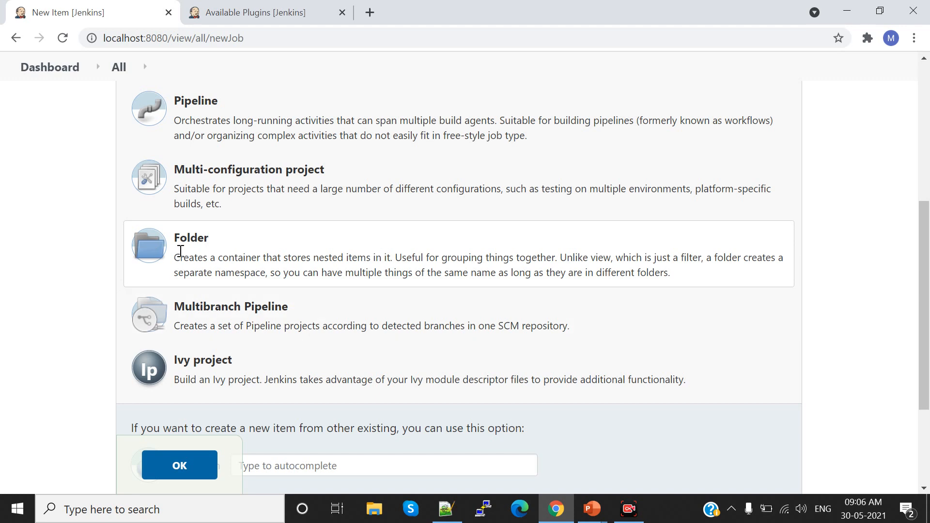
{"action": "left_click", "coordinate": [232, 15]}
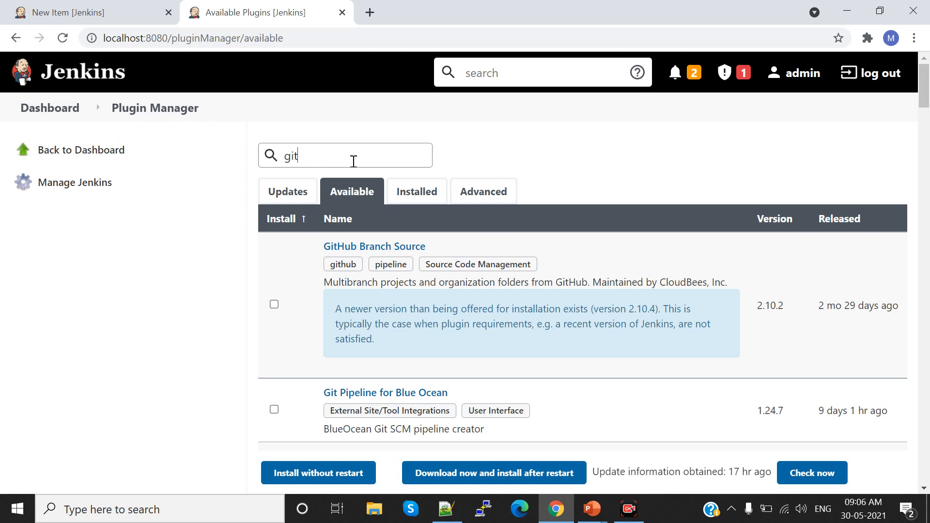
{"action": "key", "text": "ctrl+a"}
{"action": "left_click", "coordinate": [113, 16]}
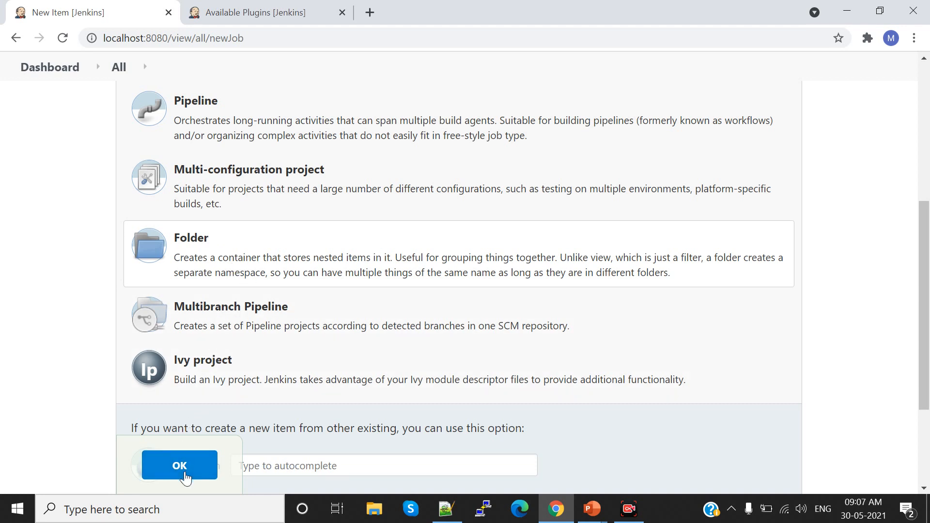
- Create the MyChannel folder, then apply and save its configuration with the default settings
{"action": "left_click", "coordinate": [185, 473]}
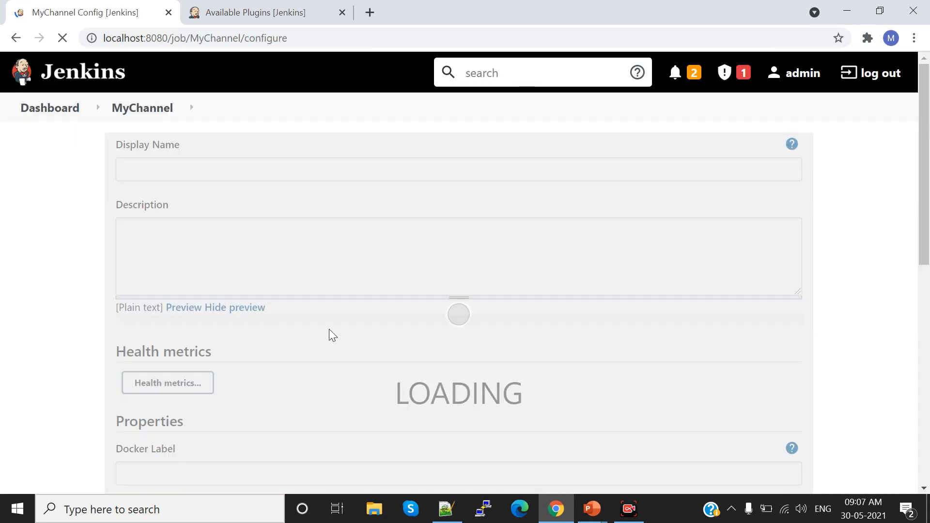
{"action": "left_click", "coordinate": [215, 476]}
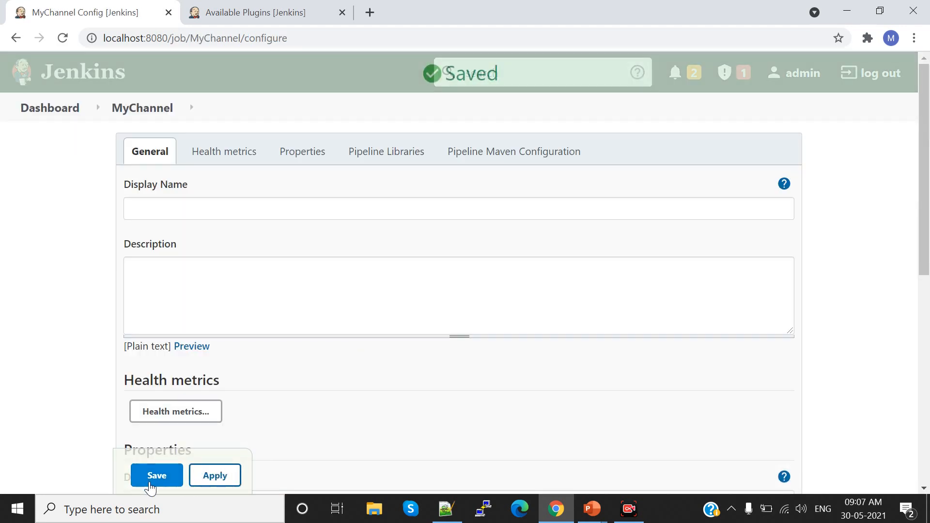
{"action": "left_click", "coordinate": [143, 479]}
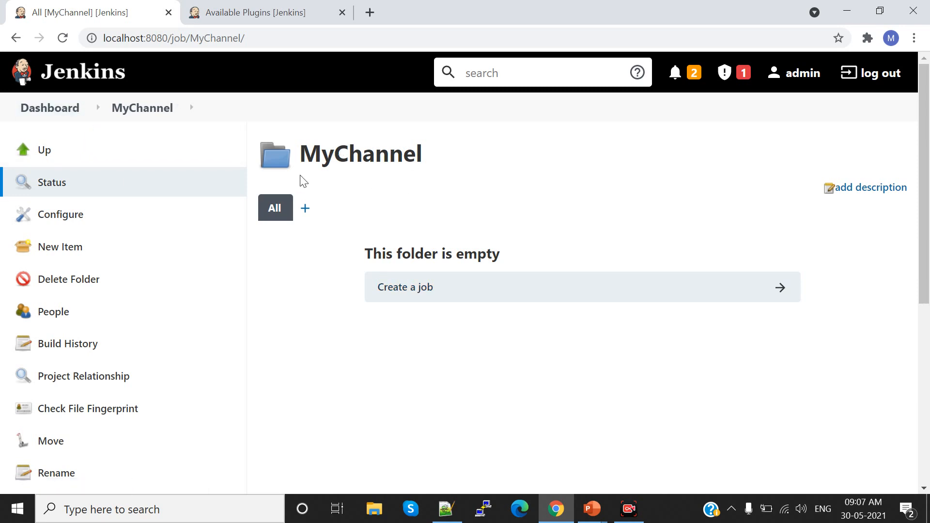
- Return to the dashboard and open the MyChannel folder from the item list
{"action": "left_click", "coordinate": [78, 113]}
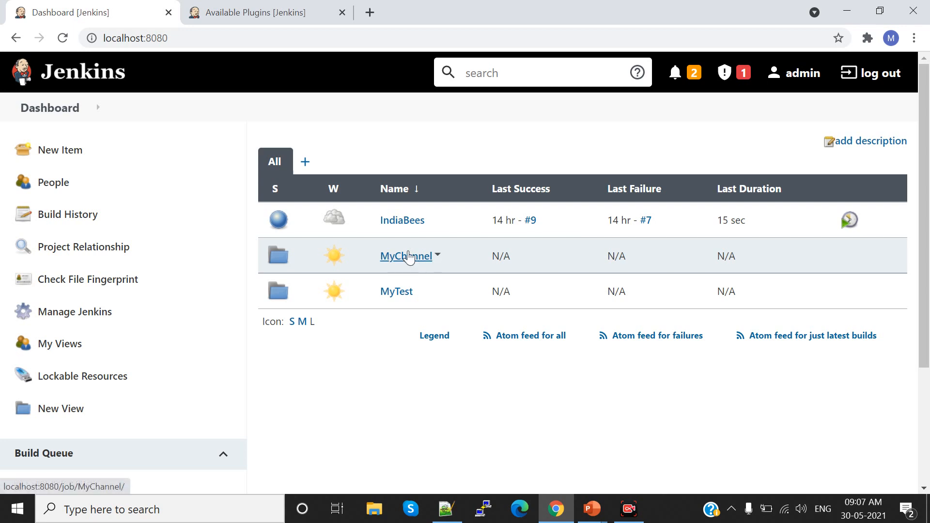
{"action": "left_click", "coordinate": [403, 257]}
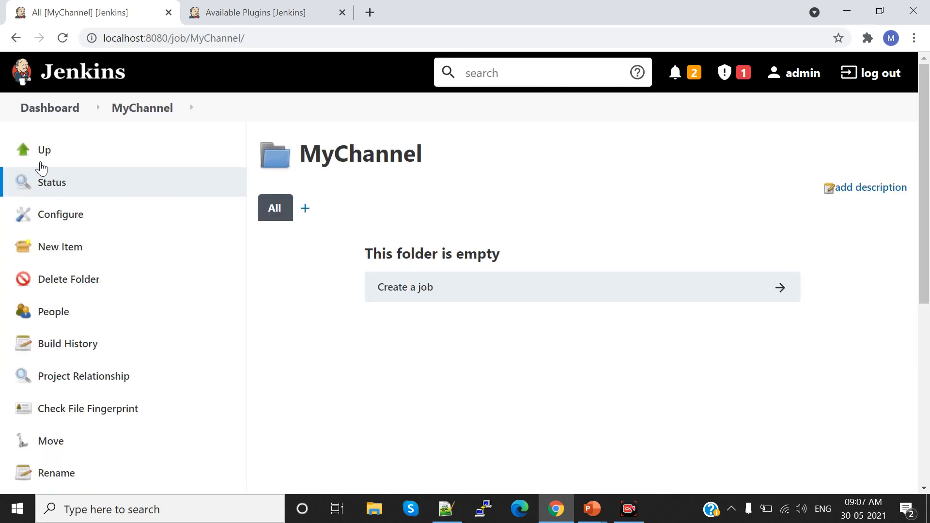
{"action": "scroll", "coordinate": [449, 236], "scroll_direction": "down", "scroll_amount": 2}
{"action": "scroll", "coordinate": [449, 236], "scroll_direction": "up", "scroll_amount": 2}
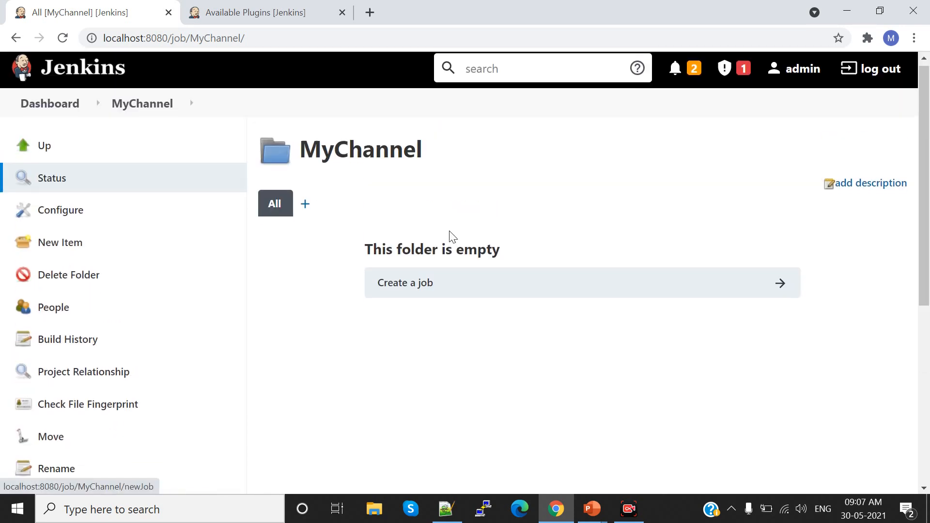
- Create a Freestyle project named MyJavaProject inside the MyChannel folder
{"action": "left_click", "coordinate": [57, 252]}
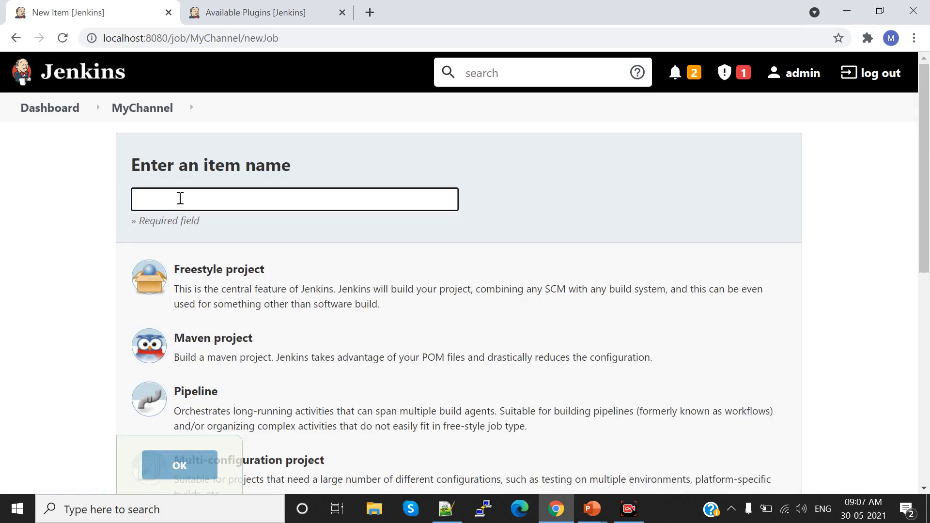
{"action": "type", "text": "MyJav"}
{"action": "left_click", "coordinate": [565, 191]}
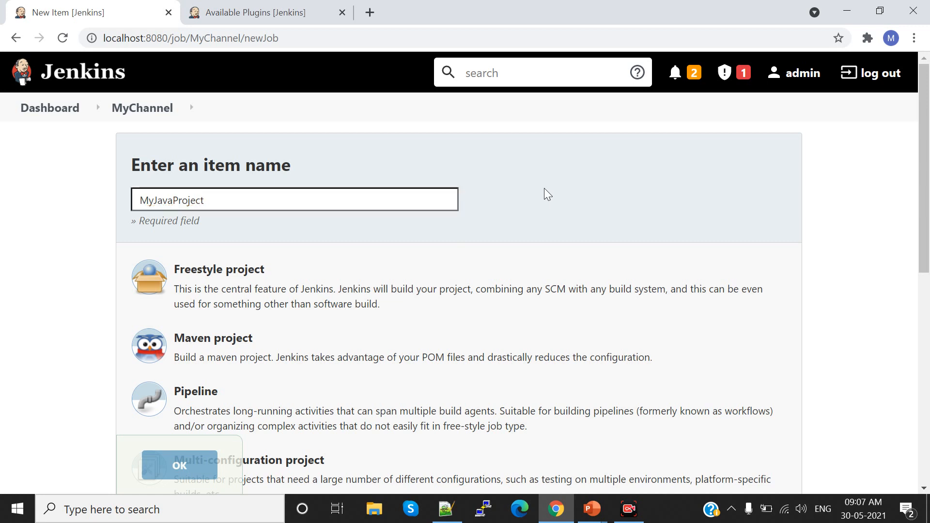
{"action": "scroll", "coordinate": [544, 188], "scroll_direction": "down", "scroll_amount": 2}
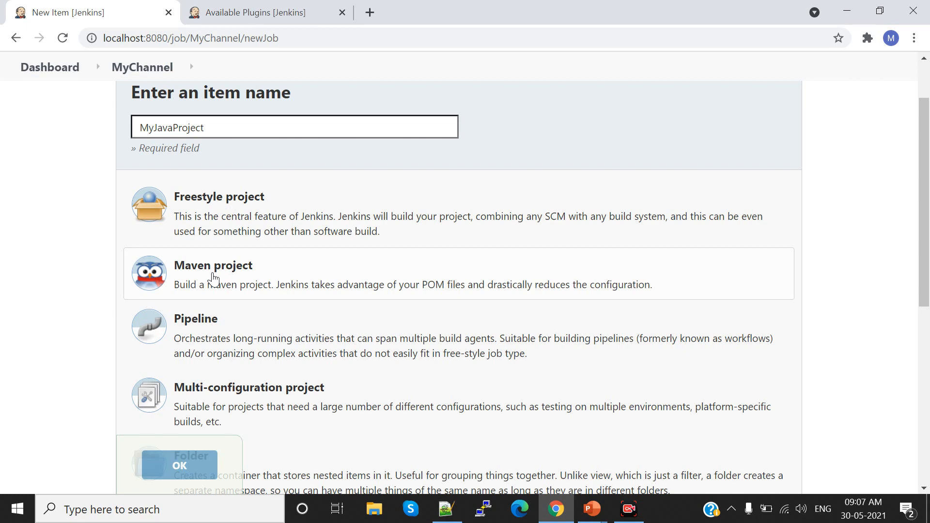
{"action": "scroll", "coordinate": [203, 322], "scroll_direction": "down", "scroll_amount": 3}
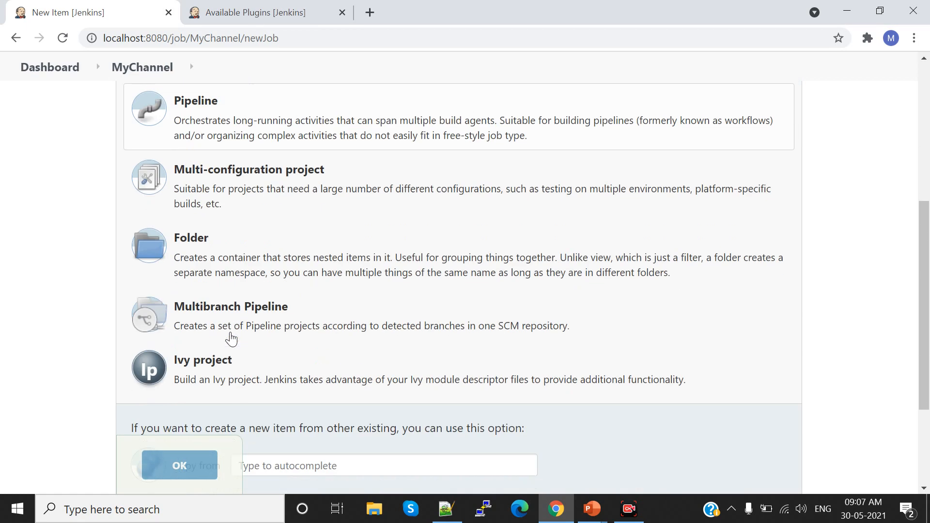
{"action": "scroll", "coordinate": [271, 315], "scroll_direction": "up", "scroll_amount": 3}
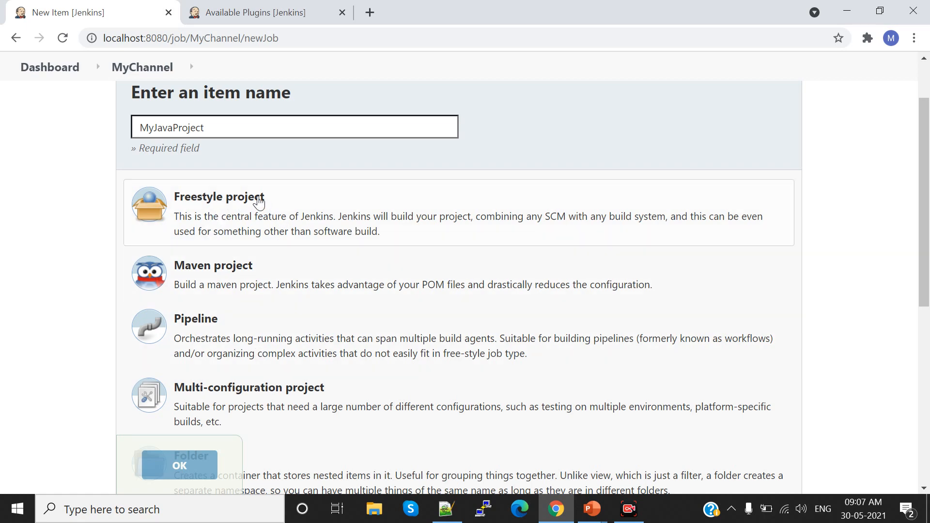
{"action": "left_click", "coordinate": [244, 198]}
{"action": "scroll", "coordinate": [247, 291], "scroll_direction": "down", "scroll_amount": 7}
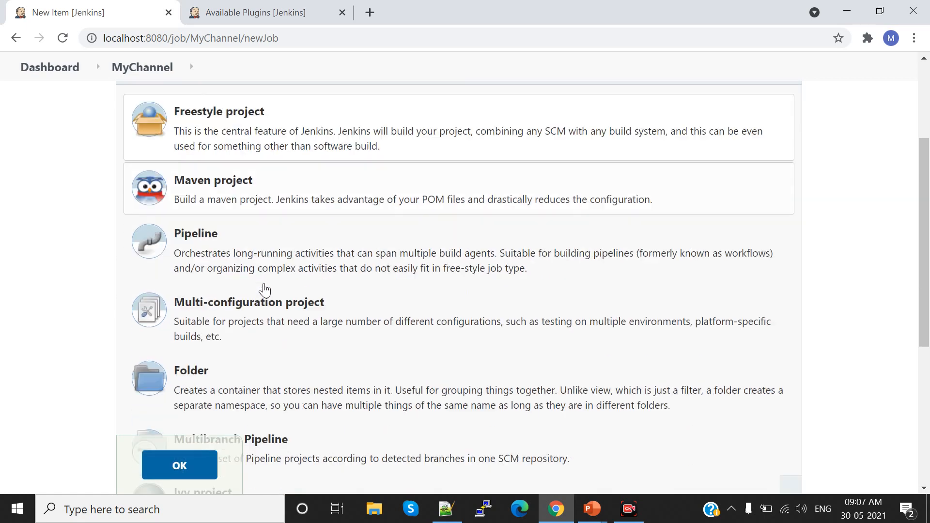
{"action": "left_click", "coordinate": [181, 394]}
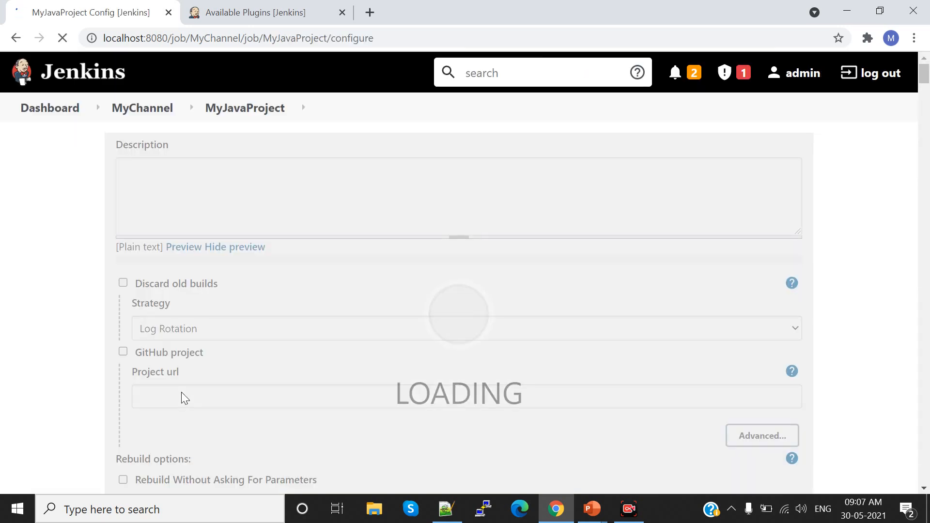
- Review the General, Source Code Management and Build Triggers settings in the MyJavaProject configuration
{"action": "scroll", "coordinate": [388, 218], "scroll_direction": "down", "scroll_amount": 4}
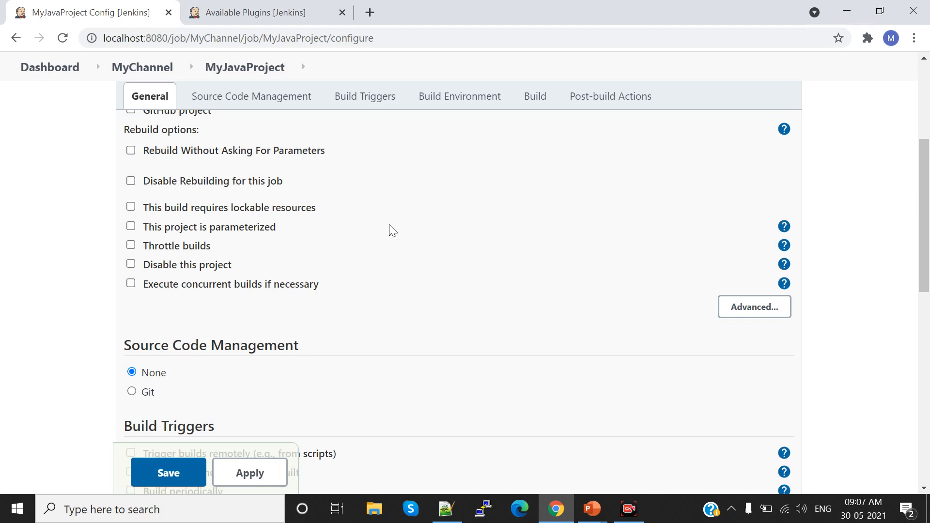
{"action": "scroll", "coordinate": [389, 227], "scroll_direction": "down", "scroll_amount": 3}
{"action": "scroll", "coordinate": [388, 226], "scroll_direction": "up", "scroll_amount": 7}
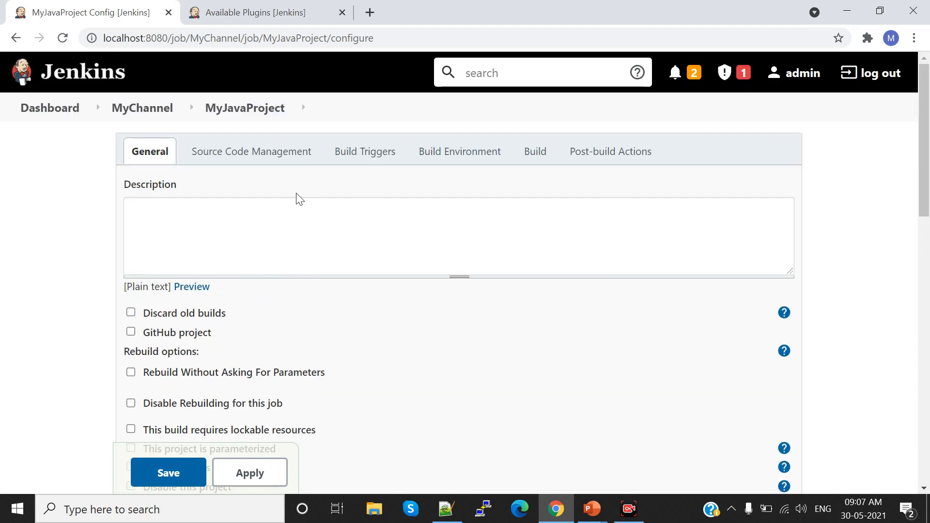
{"action": "scroll", "coordinate": [293, 201], "scroll_direction": "down", "scroll_amount": 6}
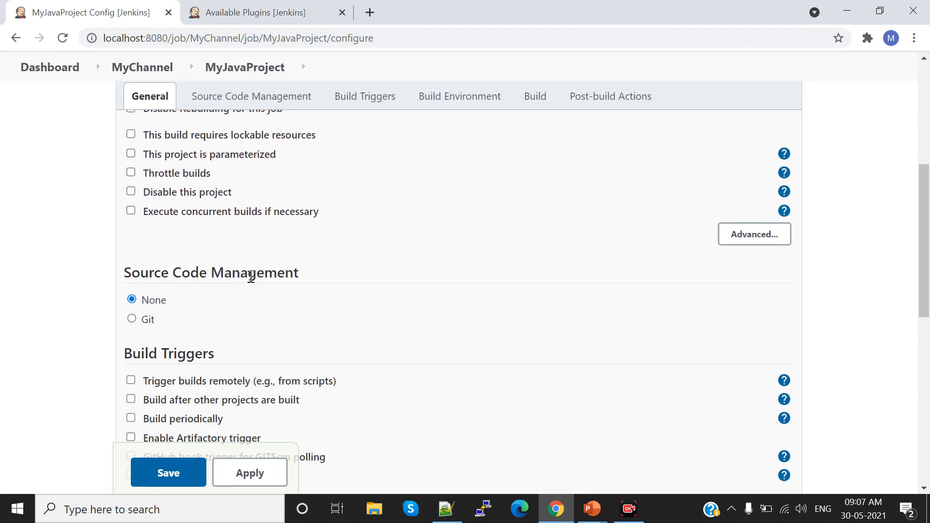
- Select Git as the source code management option for MyJavaProject
{"action": "left_click", "coordinate": [132, 320]}
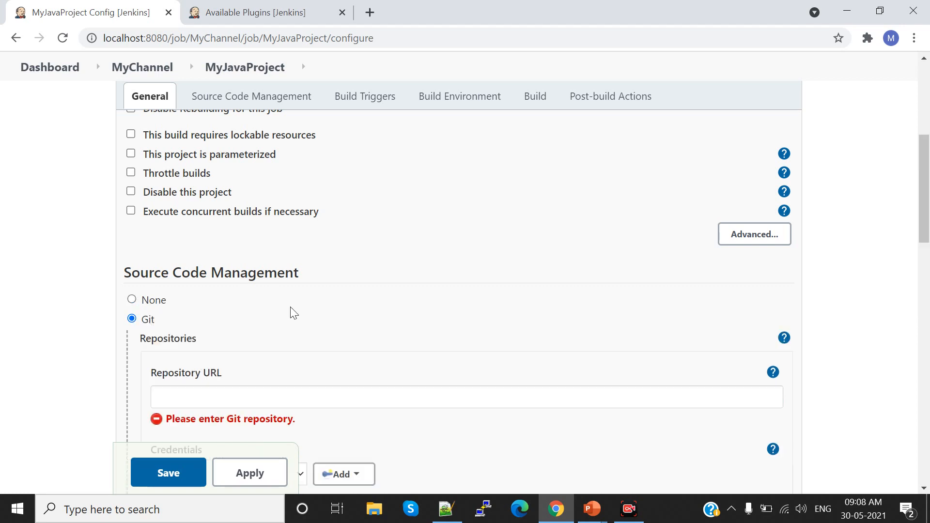
{"action": "scroll", "coordinate": [328, 299], "scroll_direction": "down", "scroll_amount": 2}
{"action": "scroll", "coordinate": [328, 299], "scroll_direction": "down", "scroll_amount": 1}
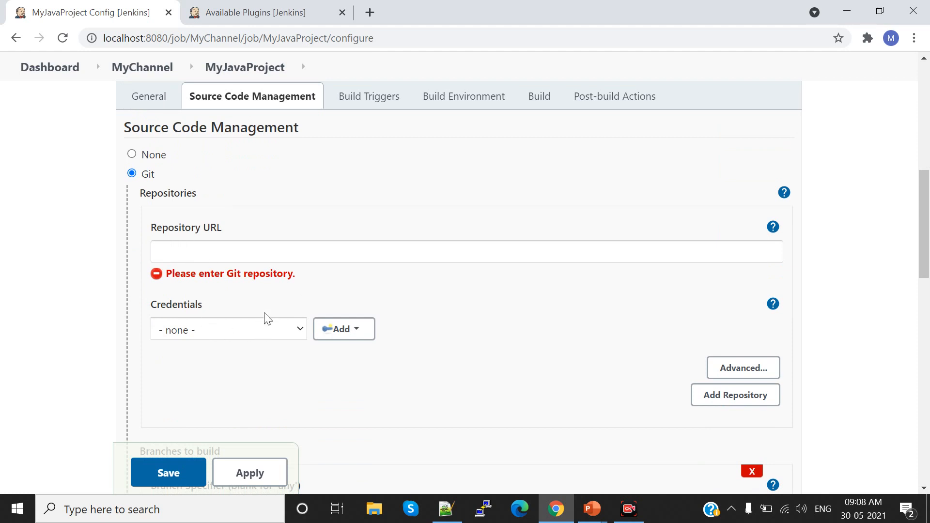
- Open the Demo-src repository page on GitHub in a new browser tab
{"action": "left_click", "coordinate": [370, 13]}
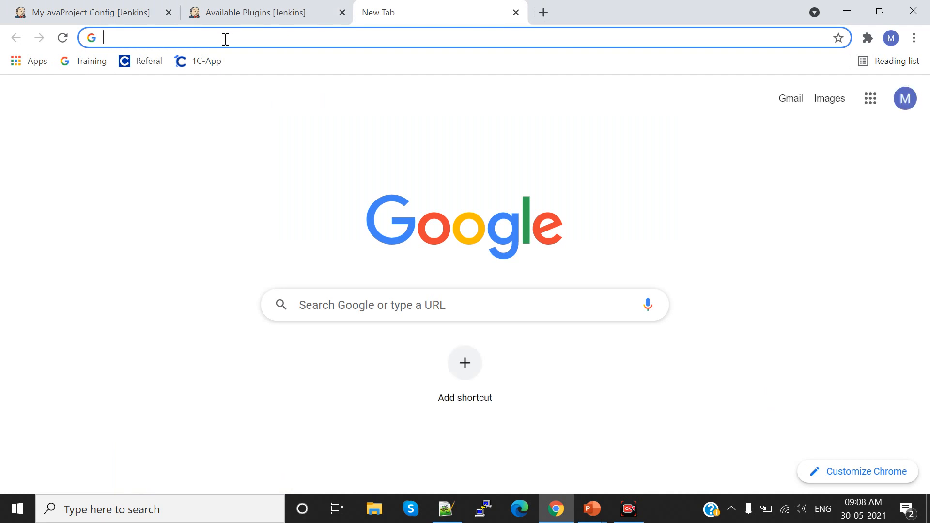
{"action": "type", "text": "git"}
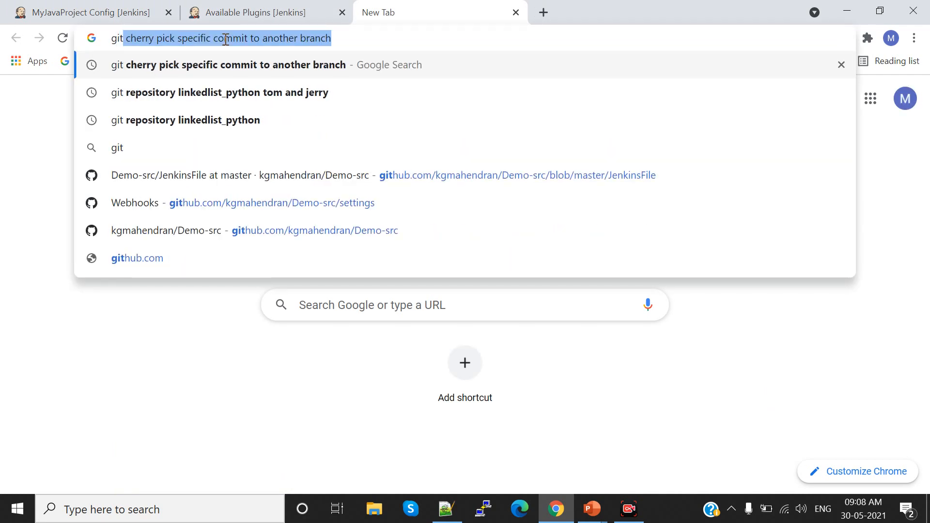
{"action": "type", "text": "hub"}
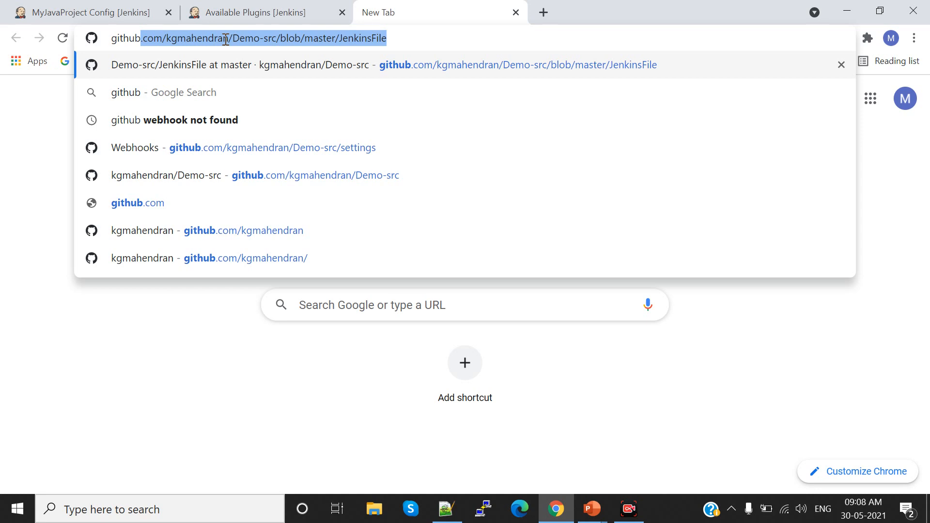
{"action": "key", "text": "Right"}
{"action": "key", "text": "BackSpace"}
{"action": "key", "text": "BackSpace"}
{"action": "key", "text": "BackSpace"}
{"action": "key", "text": "BackSpace"}
{"action": "key", "text": "BackSpace"}
{"action": "key", "text": "BackSpace"}
{"action": "key", "text": "BackSpace"}
{"action": "key", "text": "BackSpace"}
{"action": "key", "text": "BackSpace"}
{"action": "key", "text": "BackSpace"}
{"action": "key", "text": "BackSpace"}
{"action": "key", "text": "BackSpace"}
{"action": "key", "text": "BackSpace"}
{"action": "key", "text": "BackSpace"}
{"action": "key", "text": "BackSpace"}
{"action": "key", "text": "BackSpace"}
{"action": "key", "text": "BackSpace"}
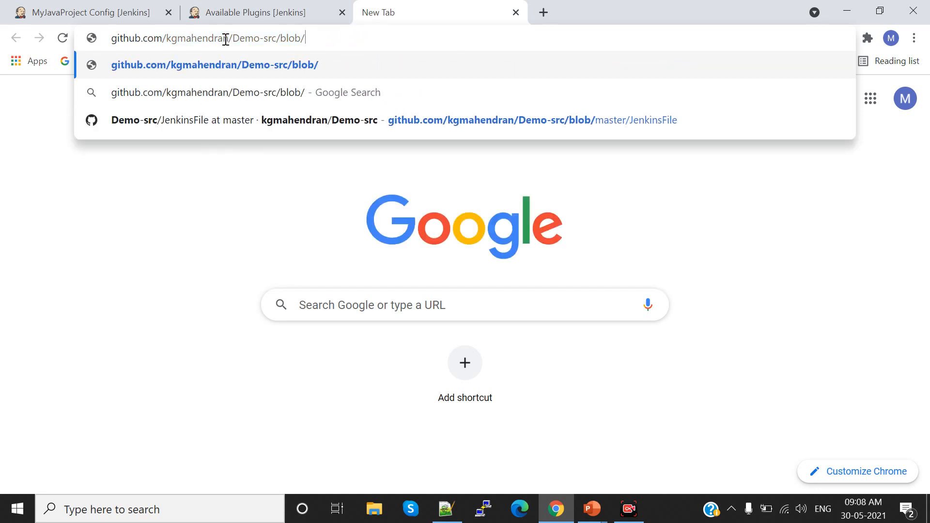
{"action": "key", "text": "BackSpace"}
{"action": "key", "text": "BackSpace"}
{"action": "key", "text": "BackSpace"}
{"action": "key", "text": "BackSpace"}
{"action": "key", "text": "BackSpace"}
{"action": "key", "text": "BackSpace"}
{"action": "key", "text": "Return"}
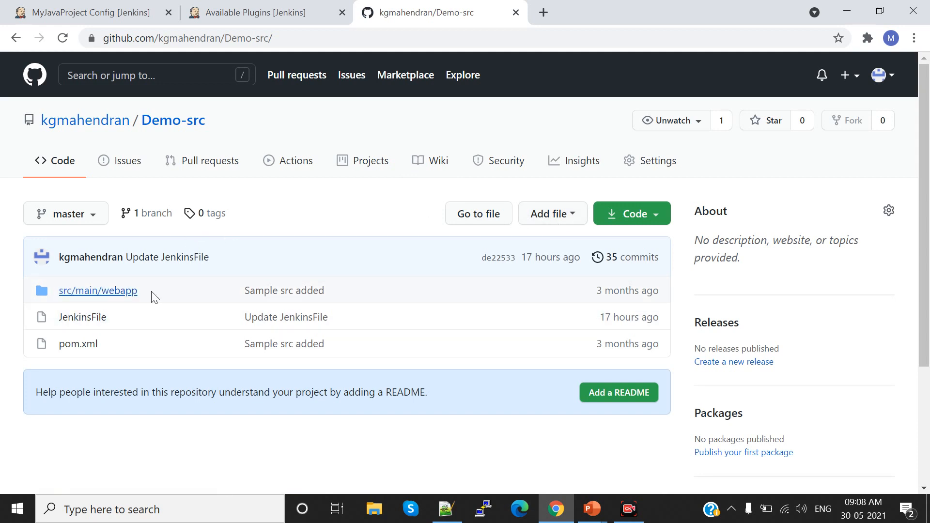
- Copy the HTTPS clone URL of the Demo-src repository and enter it as the Git repository URL in the MyJavaProject configuration
{"action": "left_click", "coordinate": [657, 211]}
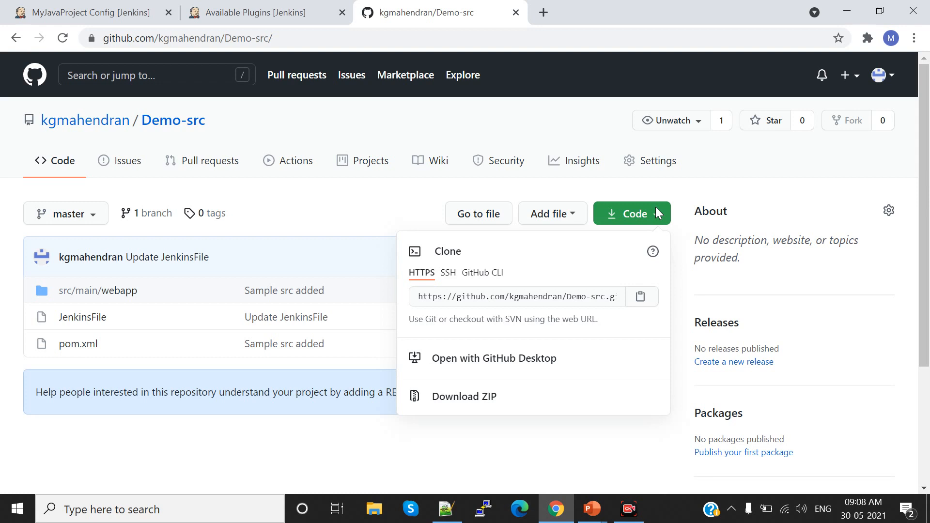
{"action": "left_click", "coordinate": [646, 301]}
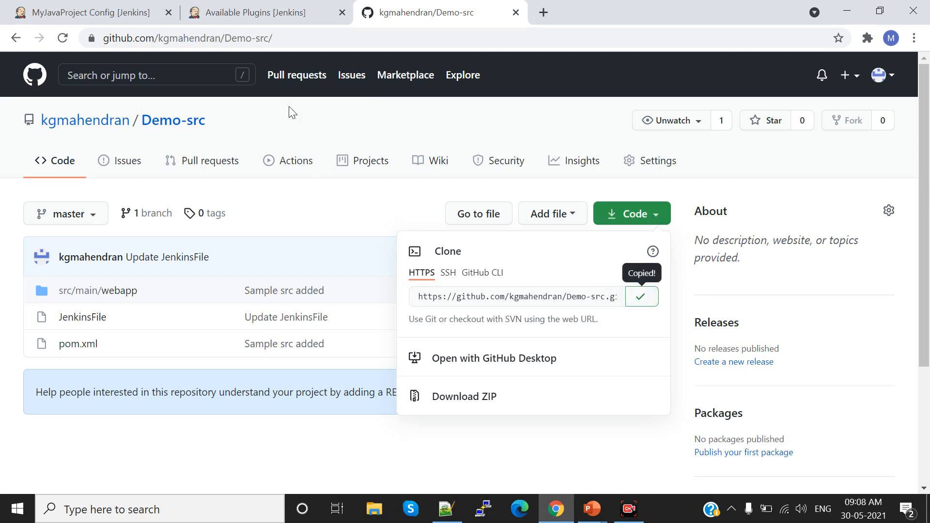
{"action": "left_click", "coordinate": [110, 16]}
{"action": "left_click", "coordinate": [281, 252]}
{"action": "key", "text": "ctrl+v"}
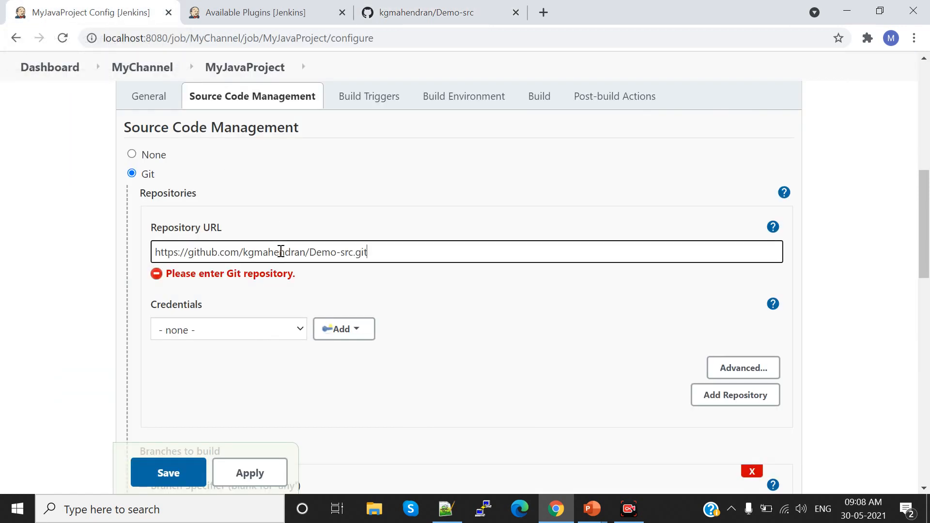
{"action": "left_click", "coordinate": [449, 301]}
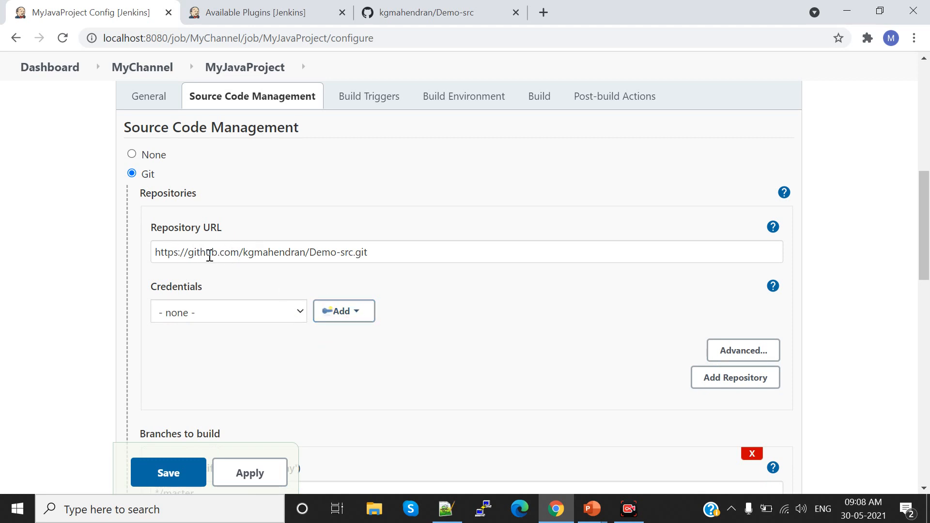
{"action": "left_click", "coordinate": [361, 318]}
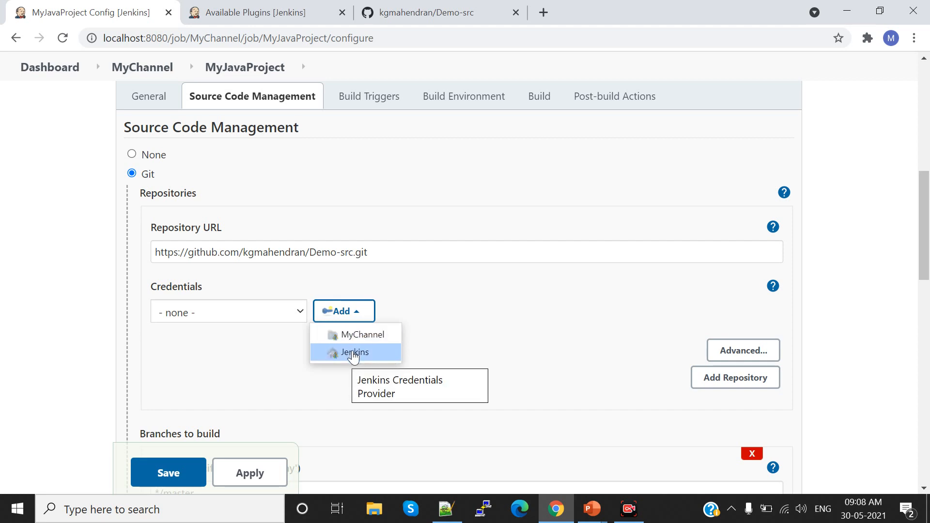
{"action": "left_click", "coordinate": [353, 352]}
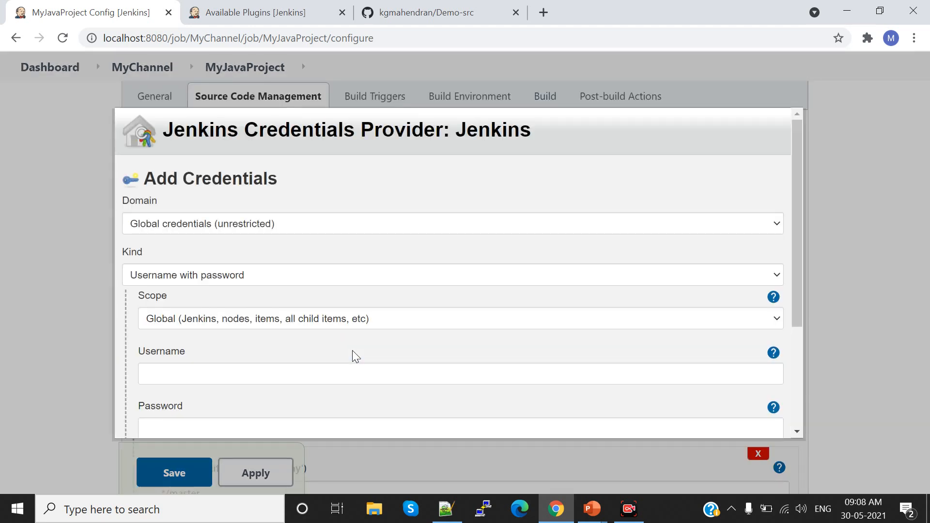
{"action": "scroll", "coordinate": [226, 329], "scroll_direction": "down", "scroll_amount": 3}
{"action": "left_click", "coordinate": [209, 213]}
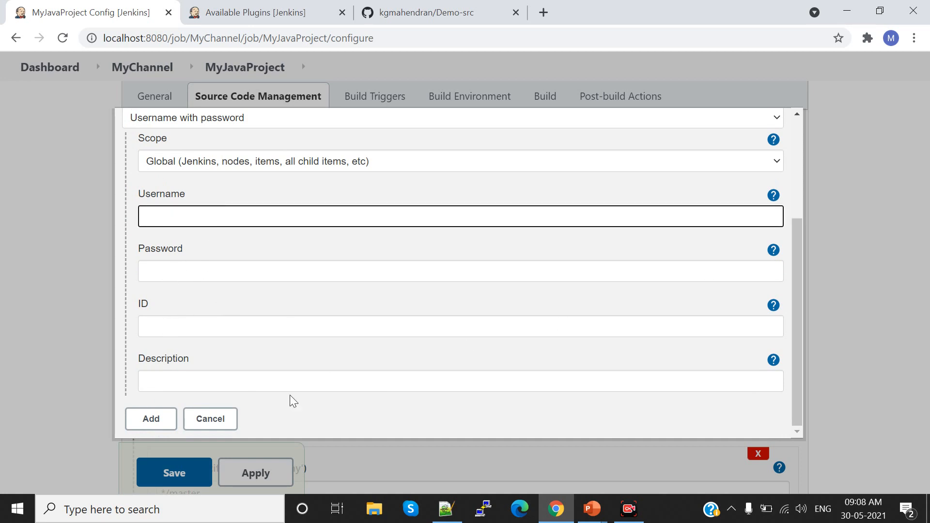
{"action": "left_click", "coordinate": [891, 320]}
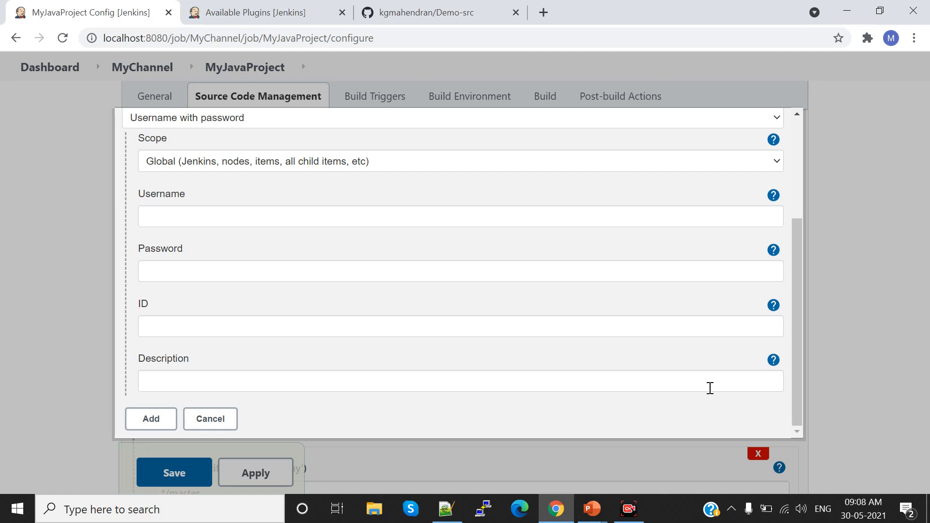
{"action": "left_click", "coordinate": [225, 424]}
- Select the saved credentials described as github for the repository and check the branch specifier
{"action": "left_click", "coordinate": [287, 310]}
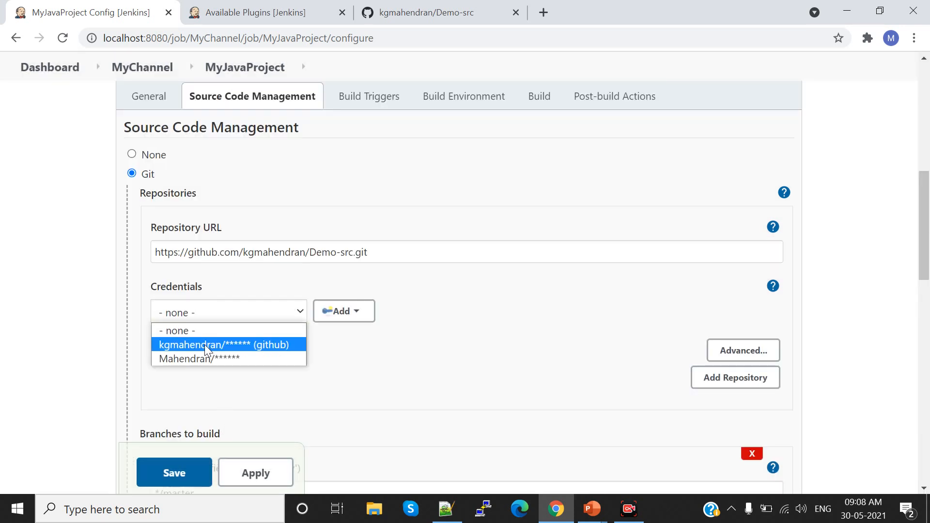
{"action": "left_click", "coordinate": [269, 346]}
{"action": "scroll", "coordinate": [202, 232], "scroll_direction": "down", "scroll_amount": 3}
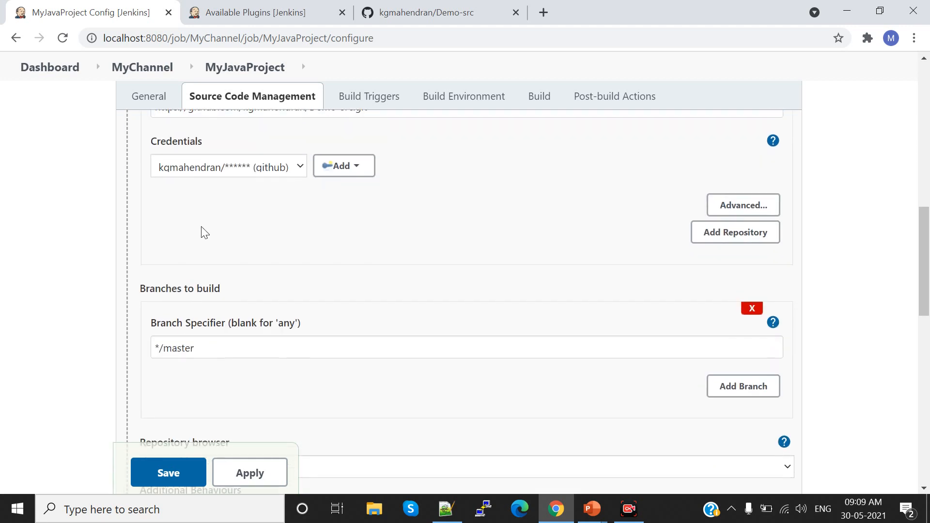
{"action": "scroll", "coordinate": [290, 250], "scroll_direction": "up", "scroll_amount": 3}
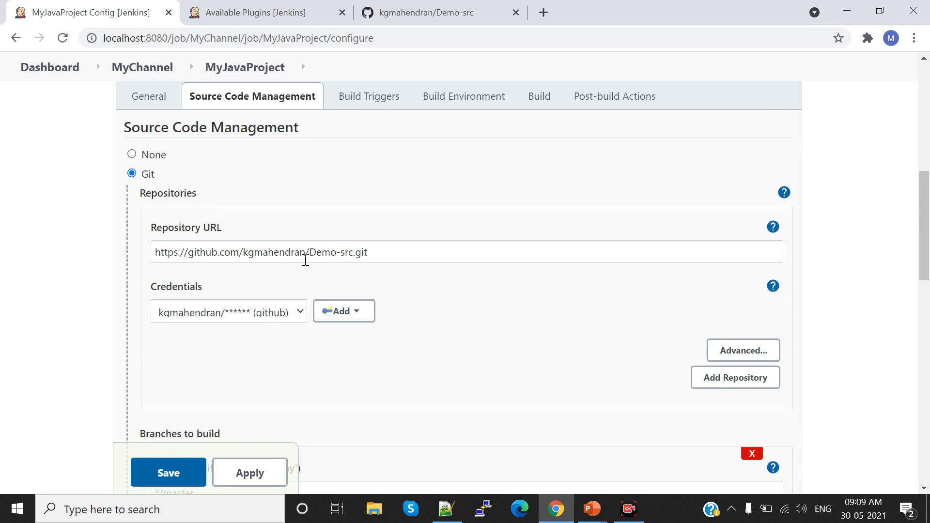
{"action": "scroll", "coordinate": [370, 278], "scroll_direction": "down", "scroll_amount": 5}
{"action": "scroll", "coordinate": [353, 266], "scroll_direction": "down", "scroll_amount": 2}
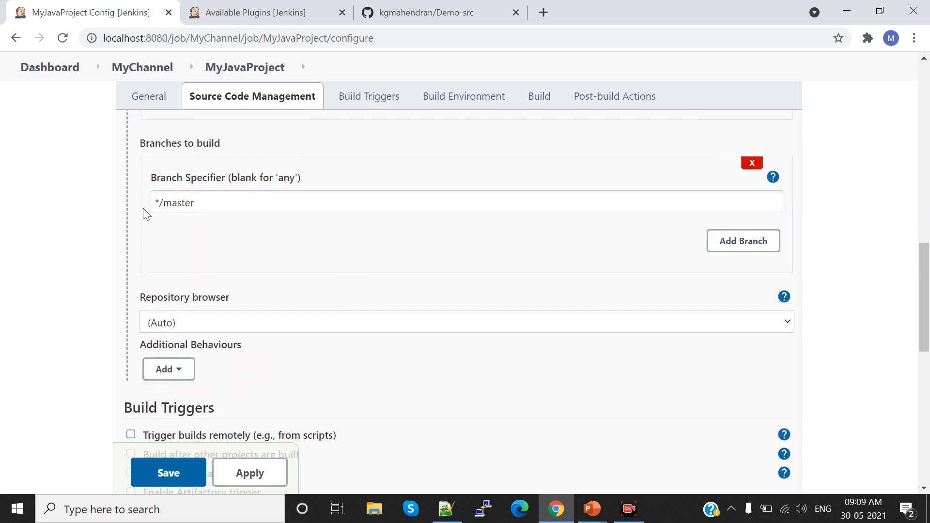
{"action": "left_click_drag", "start_coordinate": [198, 203], "coordinate": [165, 204]}
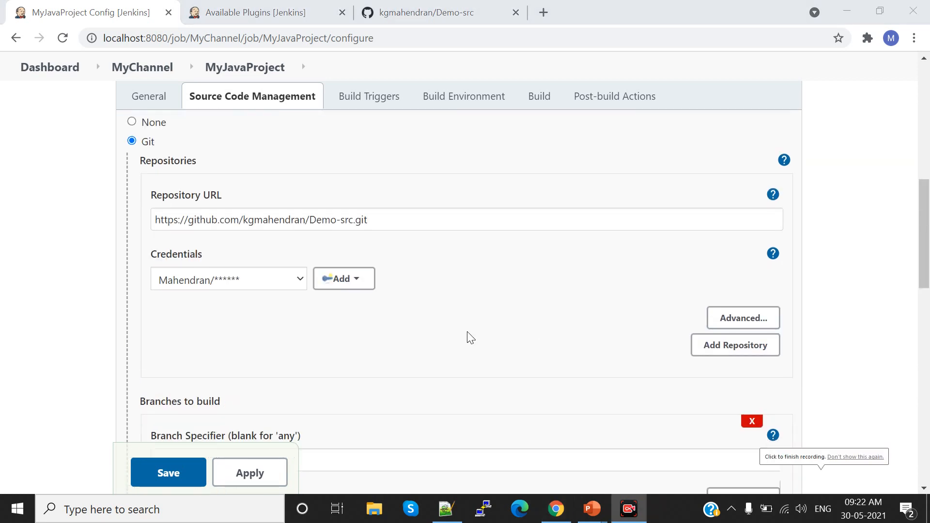
- Add an Invoke top-level Maven targets build step to MyJavaProject
{"action": "scroll", "coordinate": [468, 337], "scroll_direction": "down", "scroll_amount": 1}
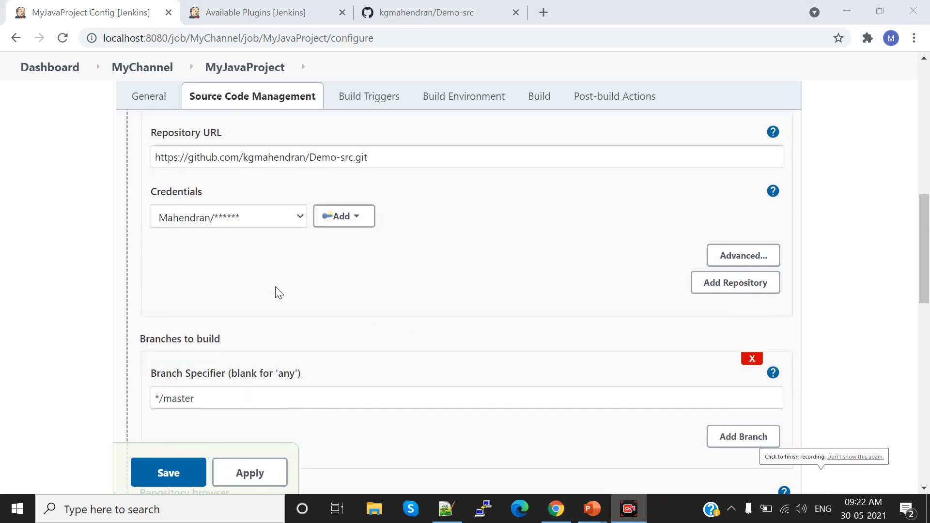
{"action": "scroll", "coordinate": [303, 295], "scroll_direction": "down", "scroll_amount": 5}
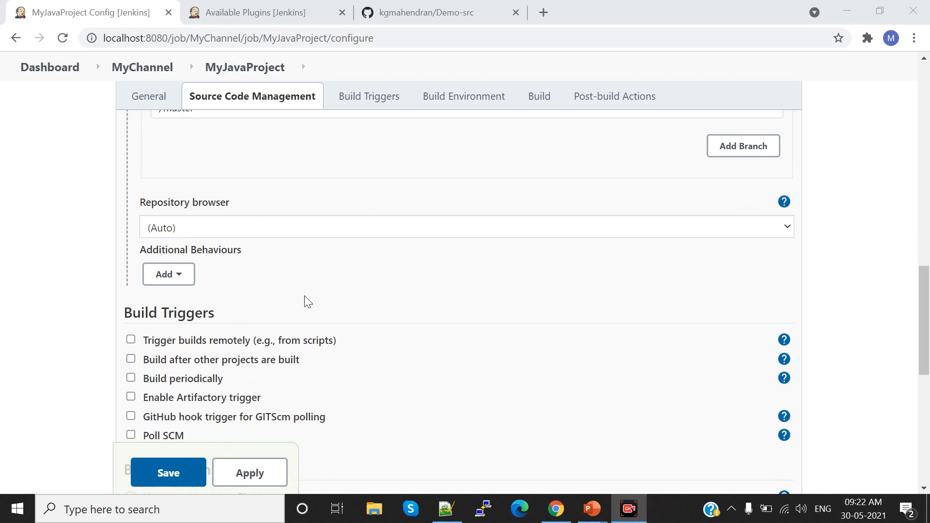
{"action": "scroll", "coordinate": [309, 302], "scroll_direction": "down", "scroll_amount": 8}
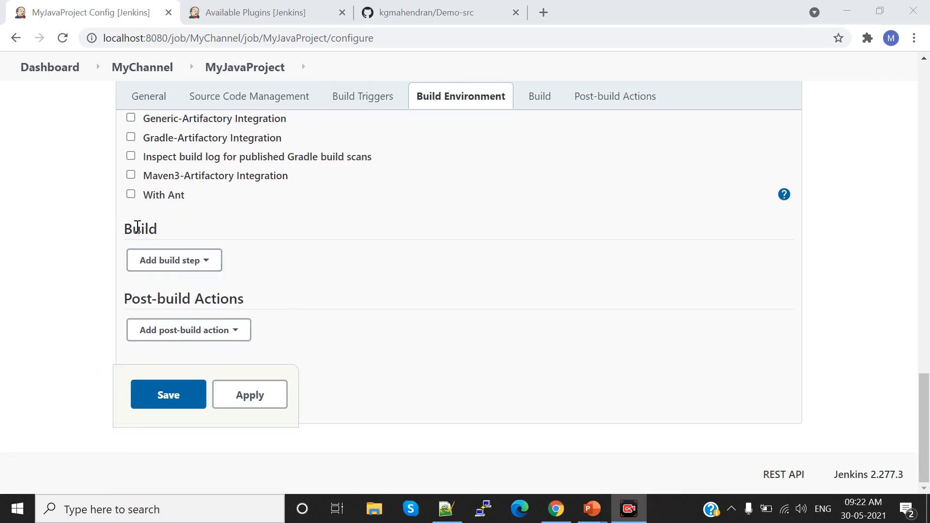
{"action": "left_click", "coordinate": [210, 265]}
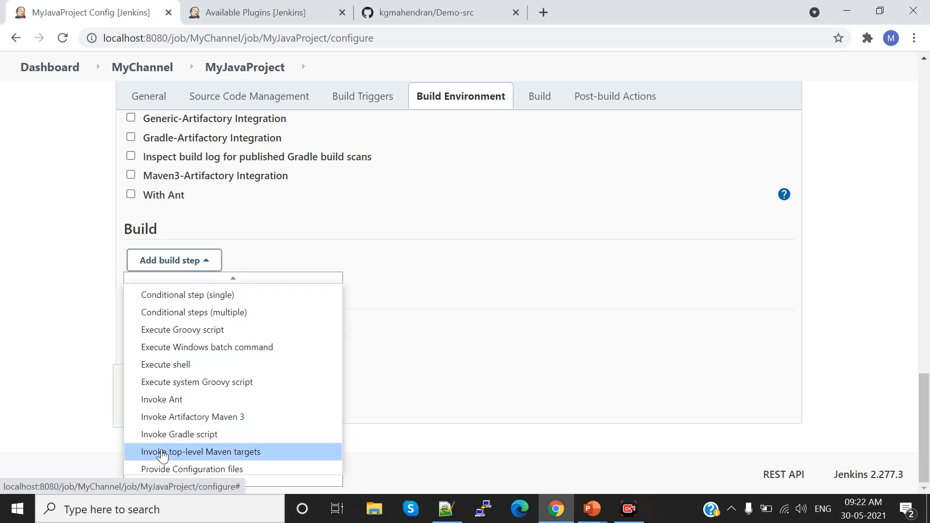
{"action": "left_click", "coordinate": [232, 453]}
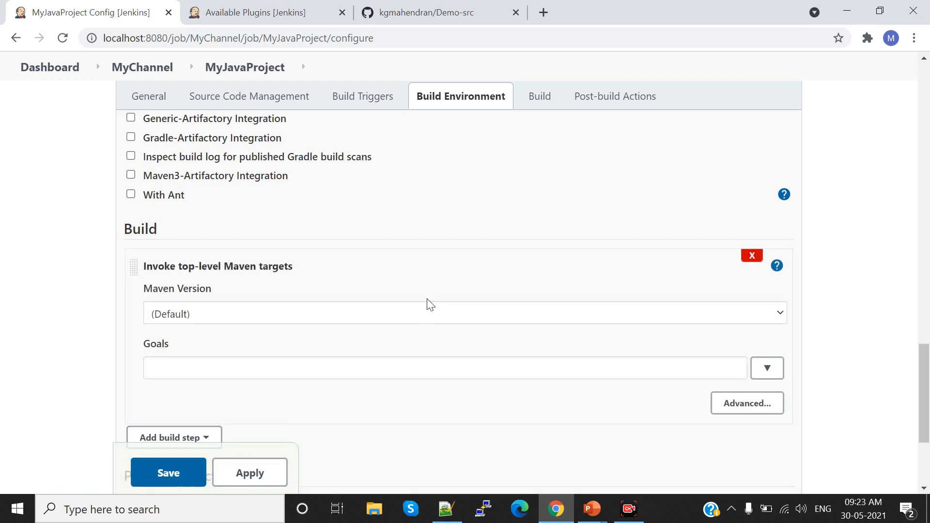
- Set the Maven build step's version to MAVEN_HOME and its goals to "clean install"
{"action": "scroll", "coordinate": [428, 303], "scroll_direction": "down", "scroll_amount": 3}
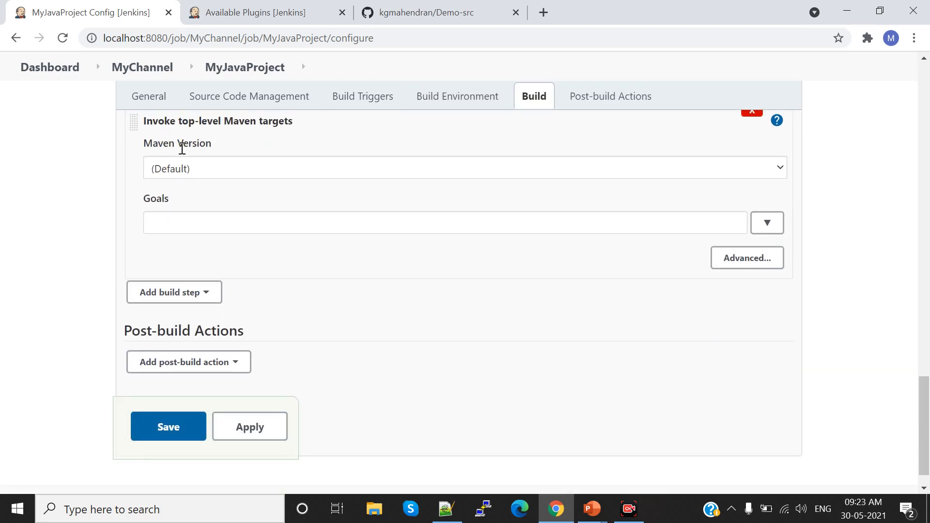
{"action": "left_click", "coordinate": [645, 171]}
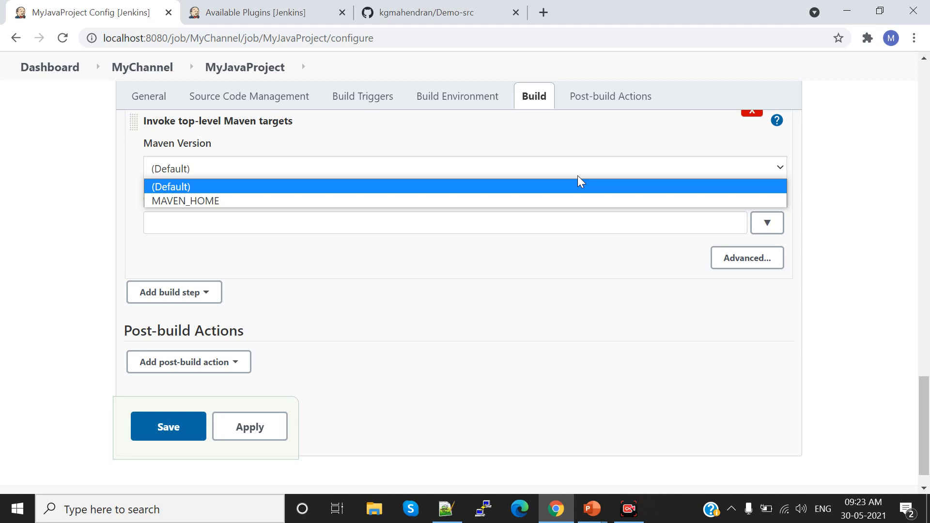
{"action": "left_click", "coordinate": [510, 201]}
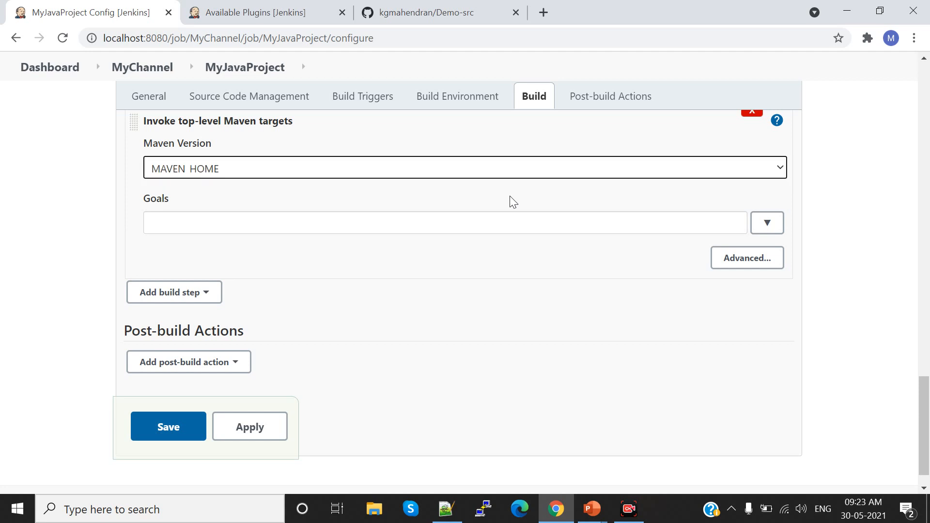
{"action": "left_click", "coordinate": [152, 221]}
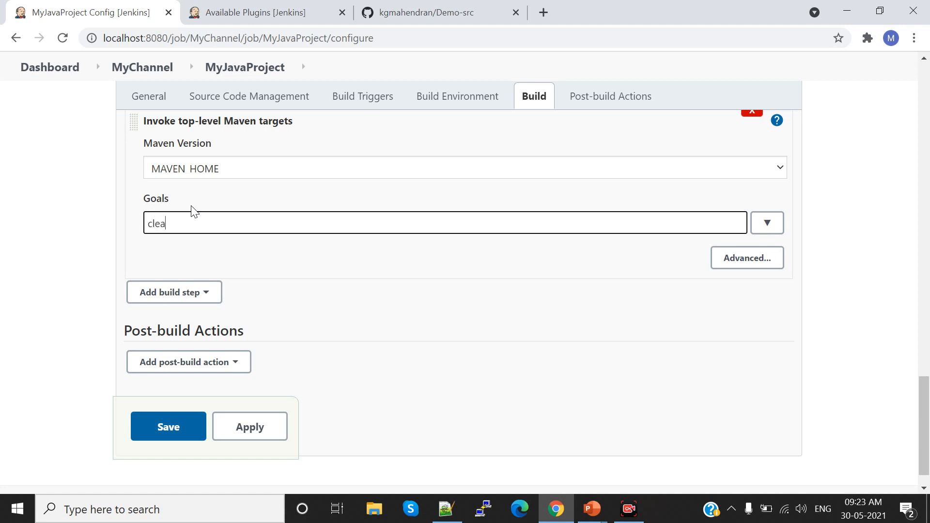
{"action": "type", "text": "stall"}
{"action": "left_click_drag", "start_coordinate": [199, 223], "coordinate": [95, 222]}
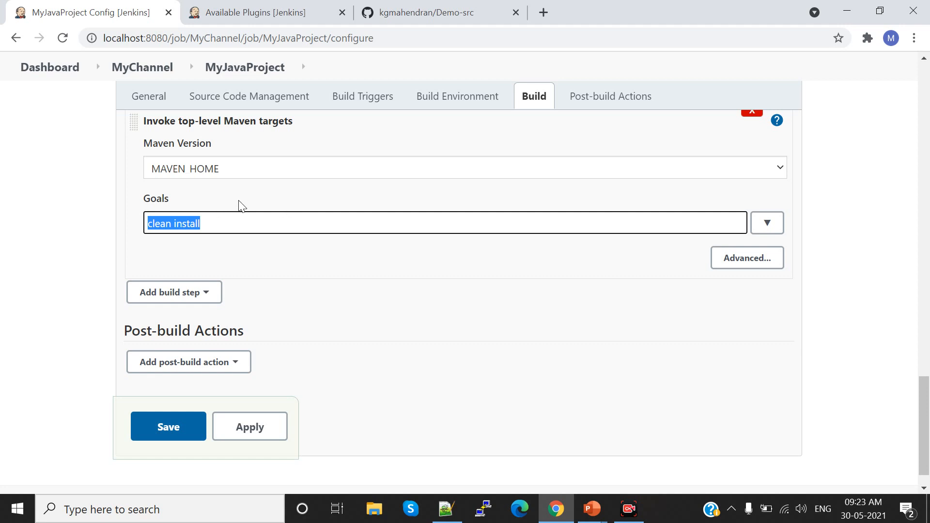
{"action": "left_click", "coordinate": [291, 274]}
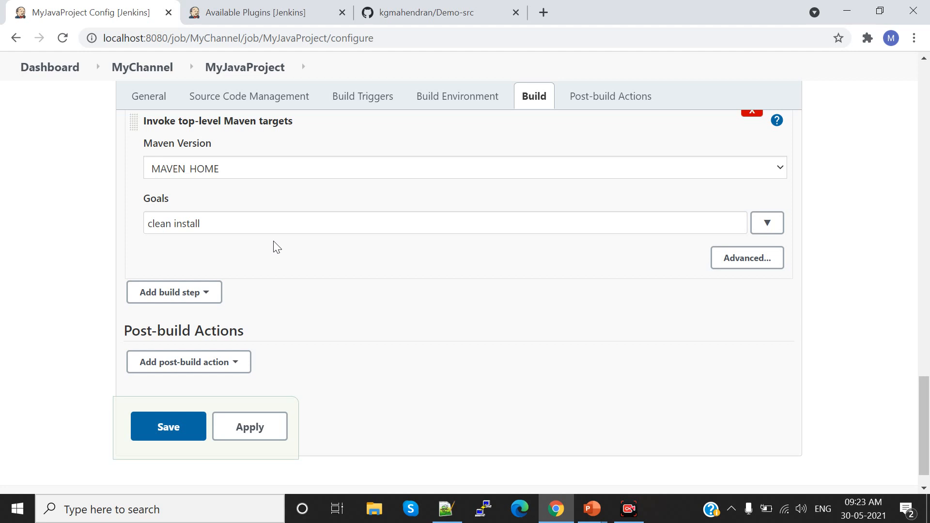
- Add an Execute Windows batch command build step below the Maven step and enlarge its command box for input
{"action": "left_click", "coordinate": [208, 295]}
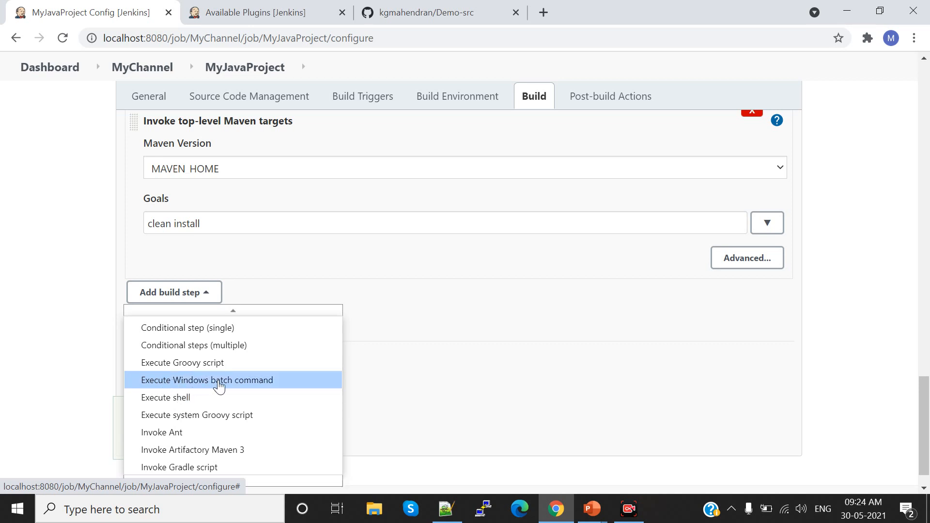
{"action": "left_click", "coordinate": [246, 385]}
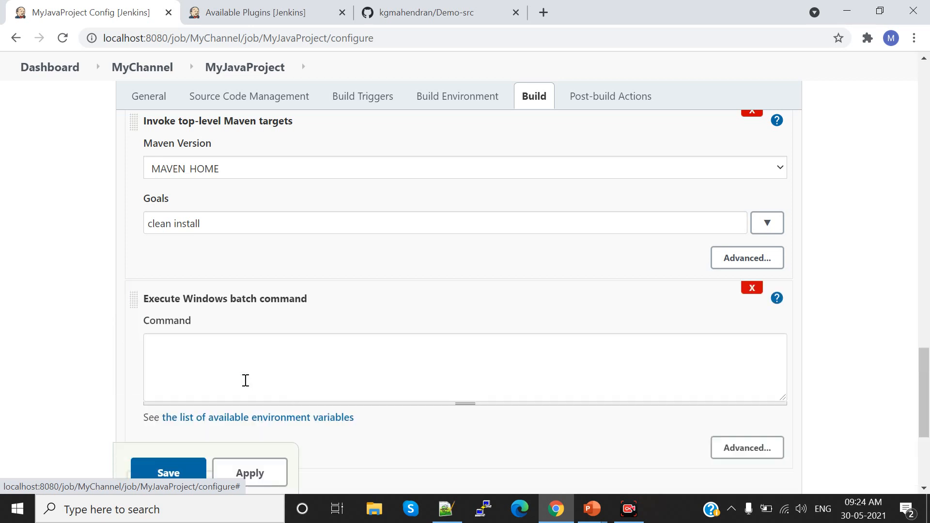
{"action": "scroll", "coordinate": [250, 354], "scroll_direction": "down", "scroll_amount": 3}
{"action": "left_click_drag", "start_coordinate": [463, 257], "coordinate": [458, 333]}
{"action": "left_click", "coordinate": [178, 211]}
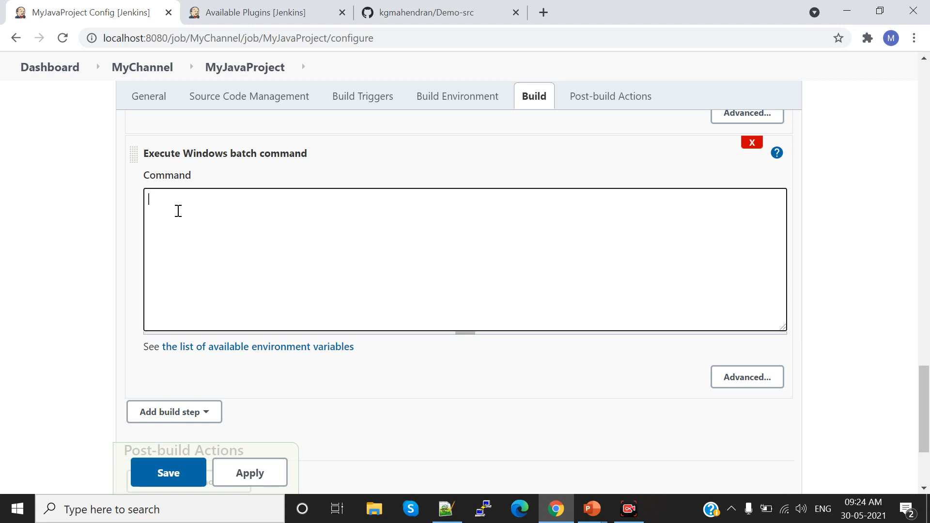
- Switch to Notepad++ and review the deployment script's lines for stopping Tomcat9, waiting, copying the war and starting Tomcat9
{"action": "left_click", "coordinate": [444, 509]}
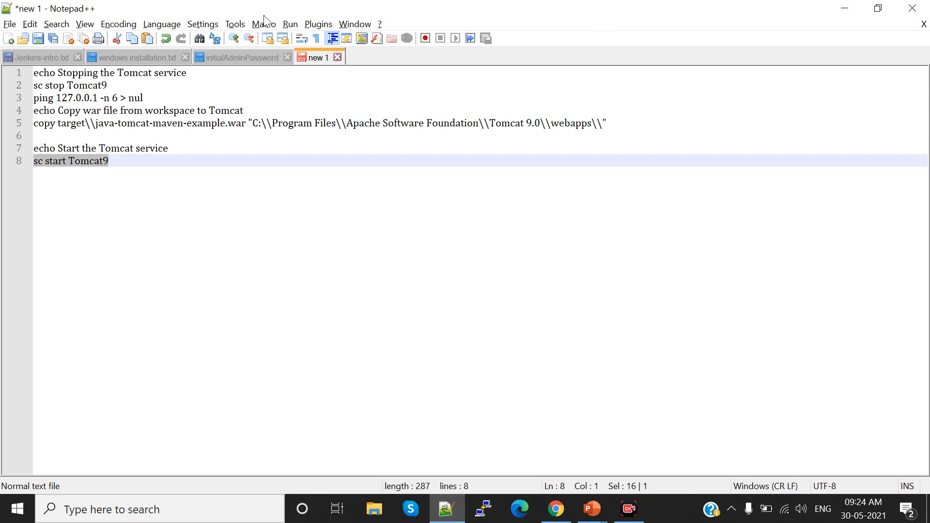
{"action": "left_click", "coordinate": [129, 74]}
{"action": "left_click_drag", "start_coordinate": [111, 87], "coordinate": [33, 86]}
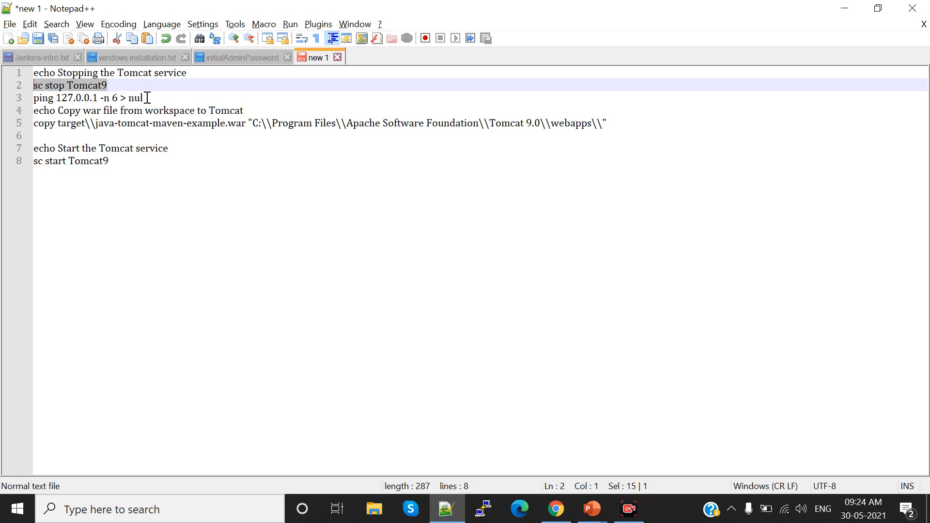
{"action": "left_click_drag", "start_coordinate": [153, 99], "coordinate": [34, 97]}
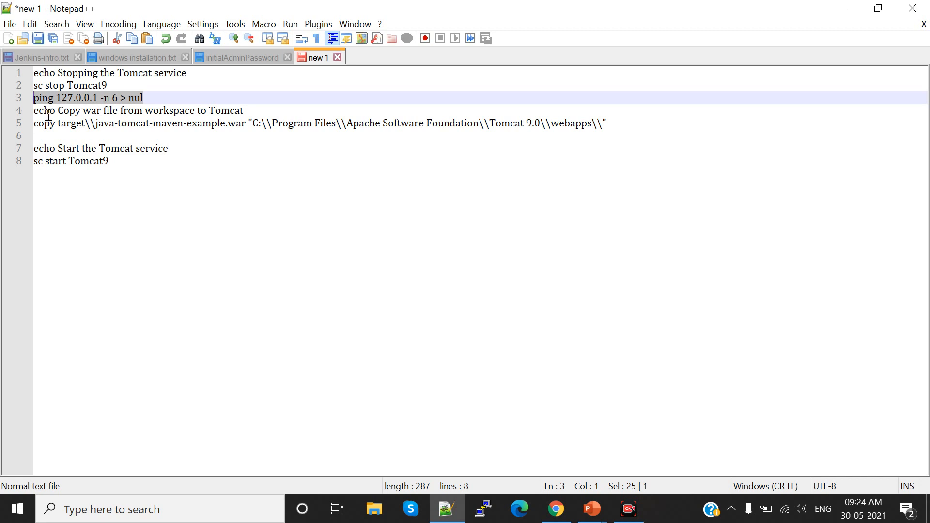
{"action": "left_click_drag", "start_coordinate": [37, 125], "coordinate": [194, 133]}
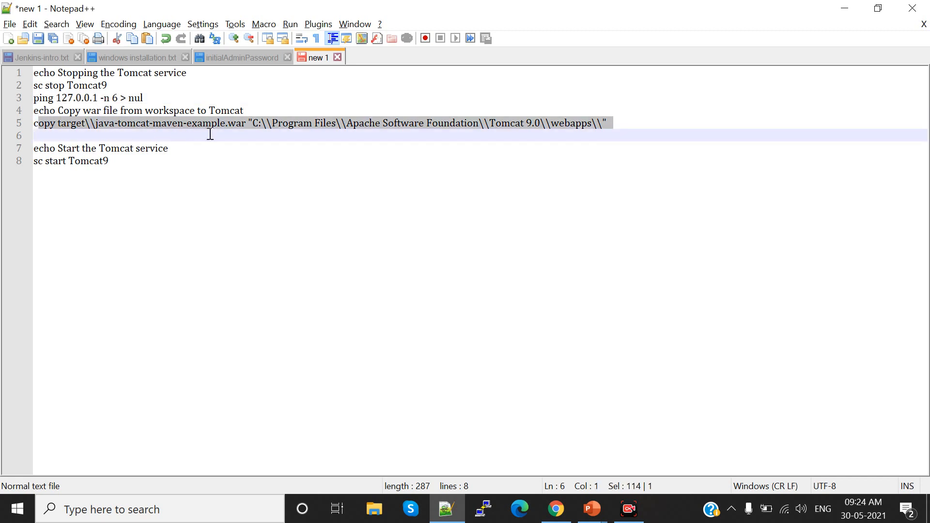
{"action": "left_click_drag", "start_coordinate": [301, 132], "coordinate": [345, 125]}
{"action": "left_click", "coordinate": [126, 123]}
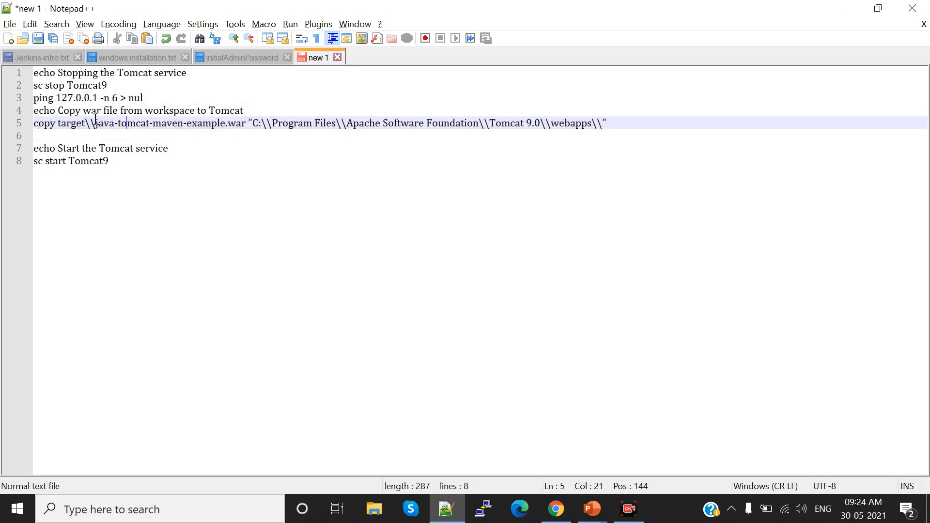
{"action": "left_click_drag", "start_coordinate": [95, 125], "coordinate": [241, 126]}
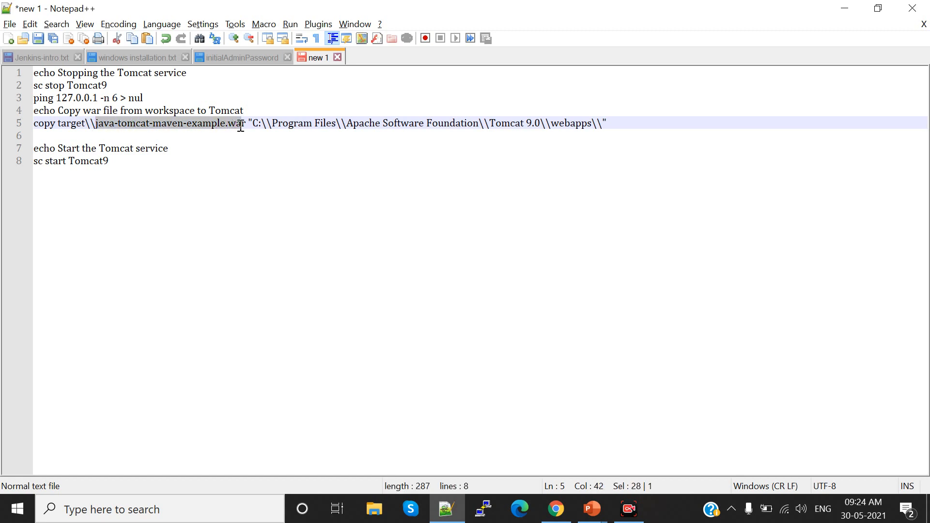
{"action": "left_click", "coordinate": [578, 125]}
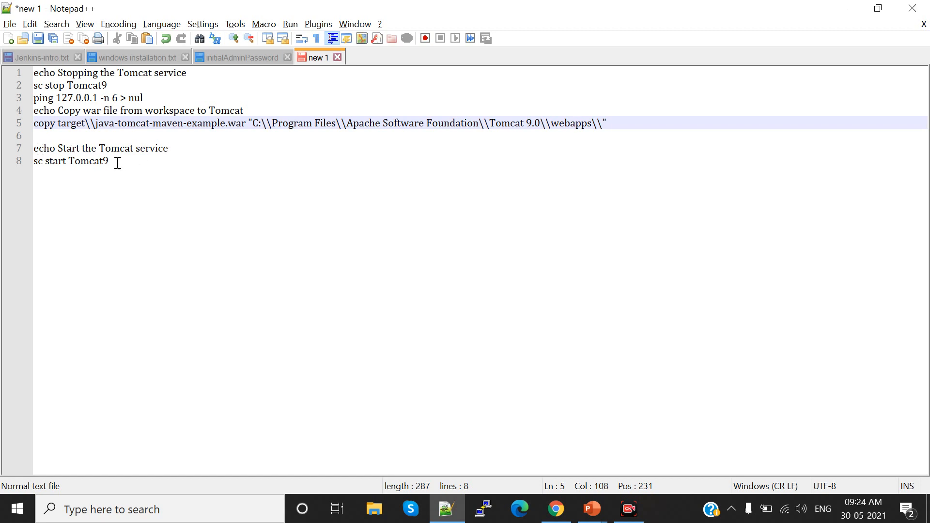
{"action": "left_click_drag", "start_coordinate": [122, 164], "coordinate": [27, 164]}
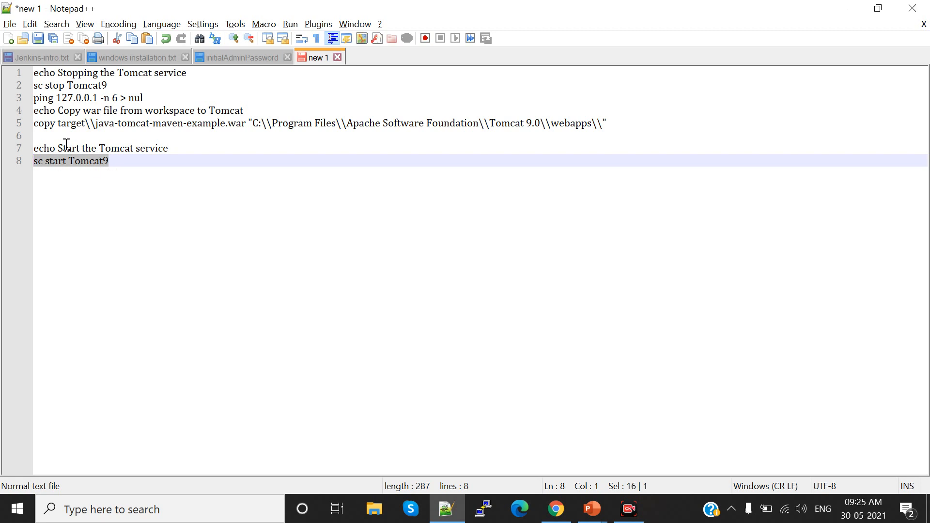
- Copy script lines 1 to 5, from "echo Stopping the Tomcat service" through the war copy, into the empty batch command in Jenkins
{"action": "left_click_drag", "start_coordinate": [619, 123], "coordinate": [36, 76]}
{"action": "key", "text": "ctrl+c"}
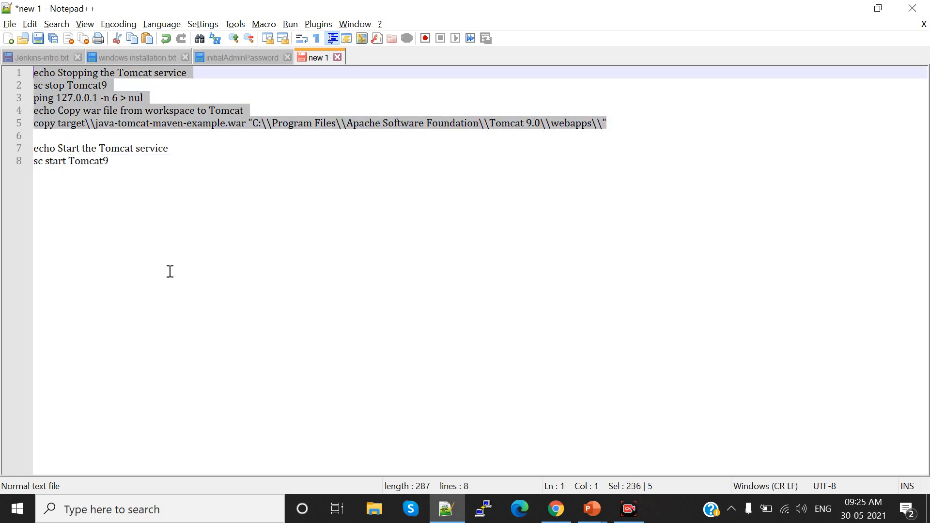
{"action": "left_click", "coordinate": [556, 509]}
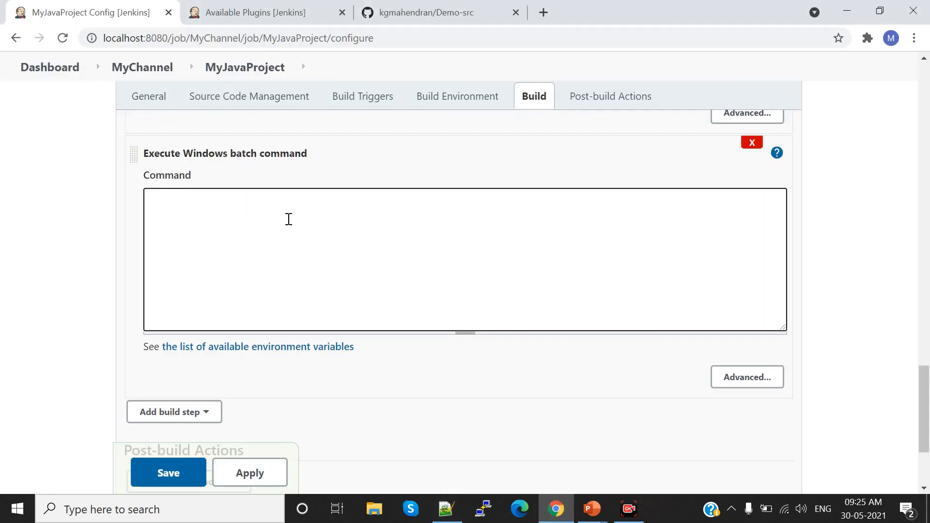
{"action": "key", "text": "ctrl+v"}
- Add a second Execute Windows batch command build step below the first and ready its command box for input
{"action": "scroll", "coordinate": [315, 283], "scroll_direction": "down", "scroll_amount": 1}
{"action": "scroll", "coordinate": [313, 288], "scroll_direction": "down", "scroll_amount": 2}
{"action": "left_click", "coordinate": [201, 268]}
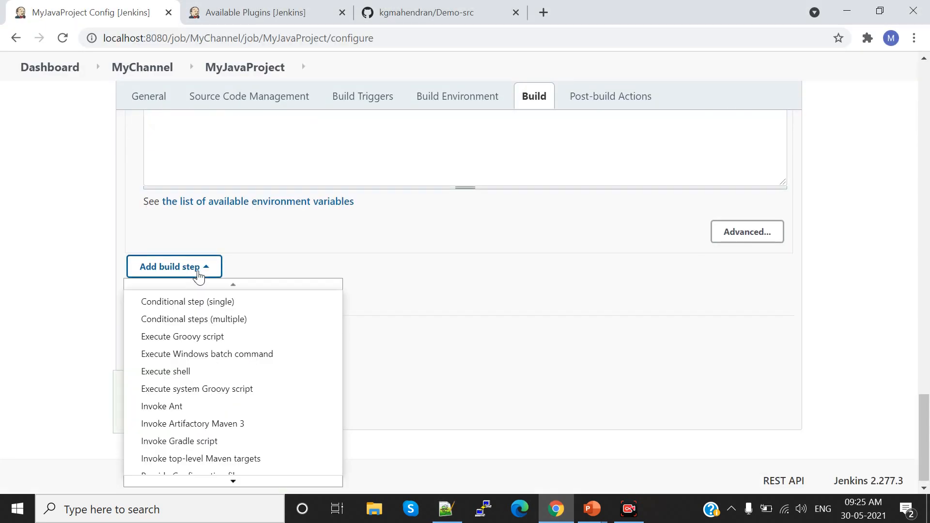
{"action": "left_click", "coordinate": [196, 354]}
{"action": "left_click", "coordinate": [231, 327]}
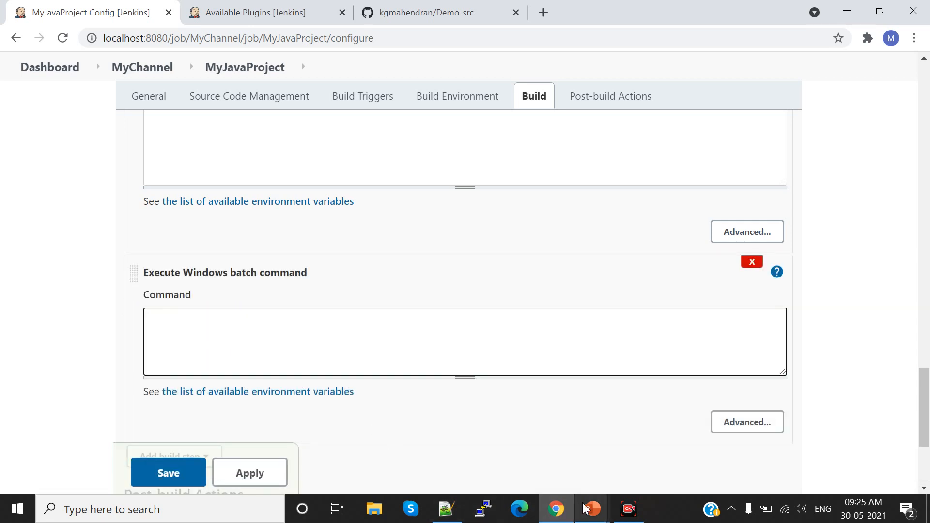
- Copy "echo Start the Tomcat service" and "sc start Tomcat9" from the Notepad++ script into the second batch command in Jenkins
{"action": "left_click", "coordinate": [445, 509]}
{"action": "left_click", "coordinate": [130, 167]}
{"action": "left_click_drag", "start_coordinate": [130, 167], "coordinate": [29, 151]}
{"action": "key", "text": "ctrl+c"}
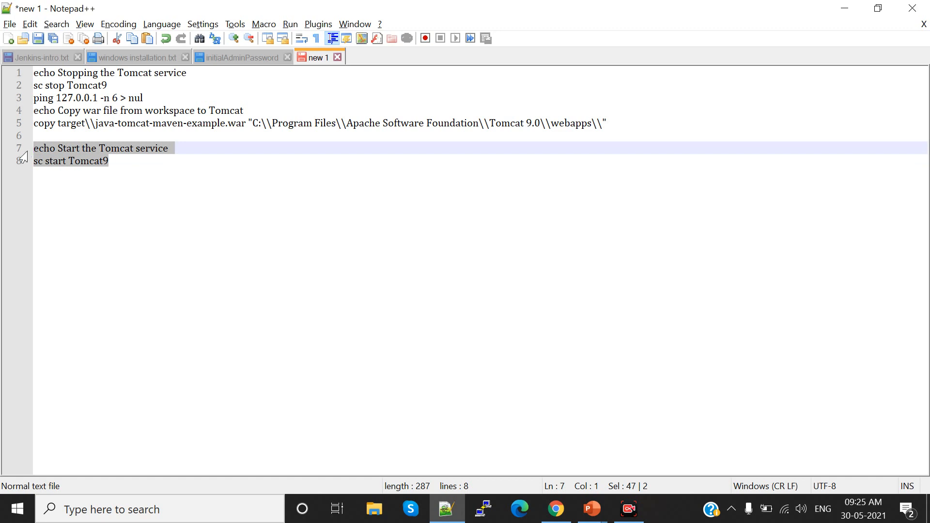
{"action": "left_click", "coordinate": [556, 509]}
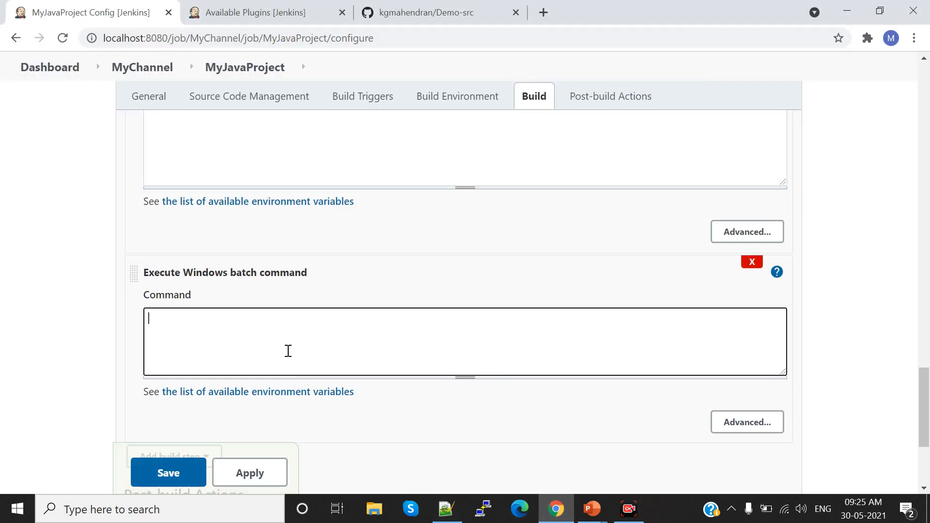
{"action": "key", "text": "ctrl+v"}
- Review the job configuration from the Git repository settings through the Maven targets to both batch commands
{"action": "scroll", "coordinate": [398, 328], "scroll_direction": "up", "scroll_amount": 15}
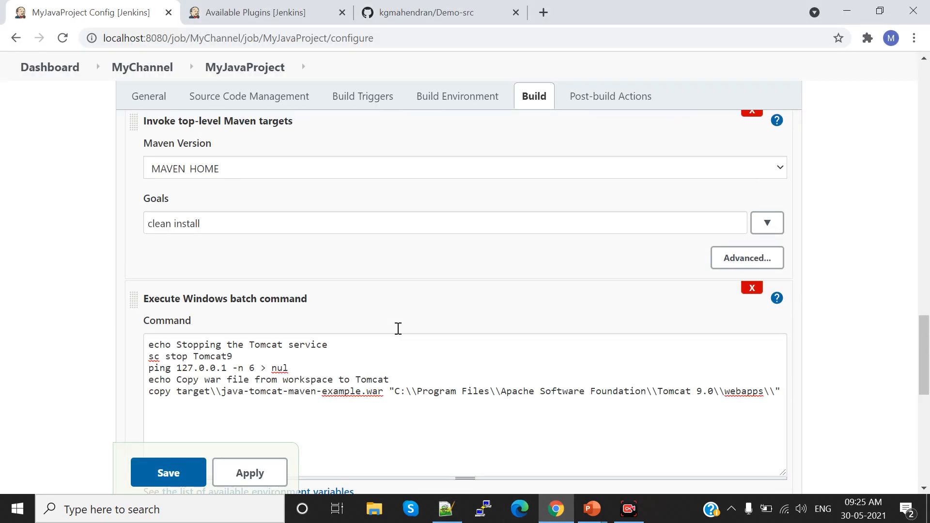
{"action": "scroll", "coordinate": [397, 328], "scroll_direction": "up", "scroll_amount": 10}
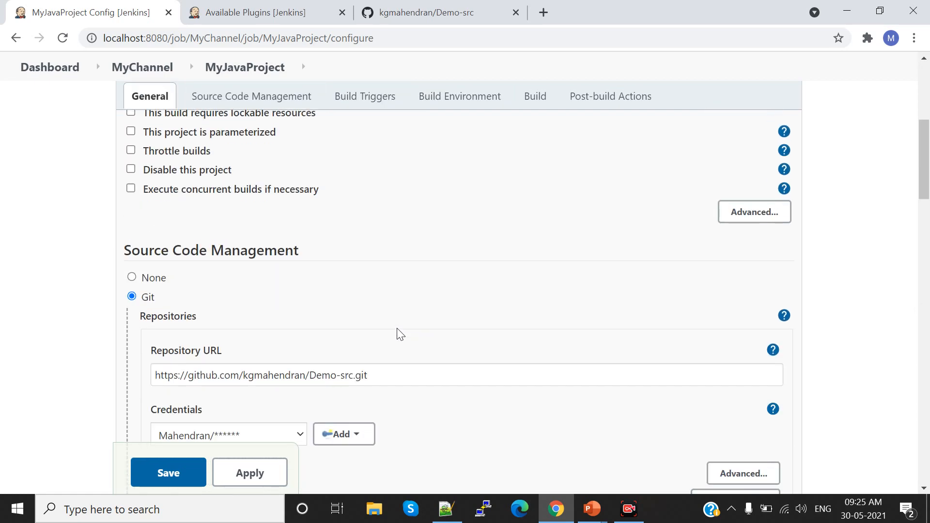
{"action": "scroll", "coordinate": [397, 328], "scroll_direction": "down", "scroll_amount": 4}
{"action": "scroll", "coordinate": [398, 332], "scroll_direction": "down", "scroll_amount": 3}
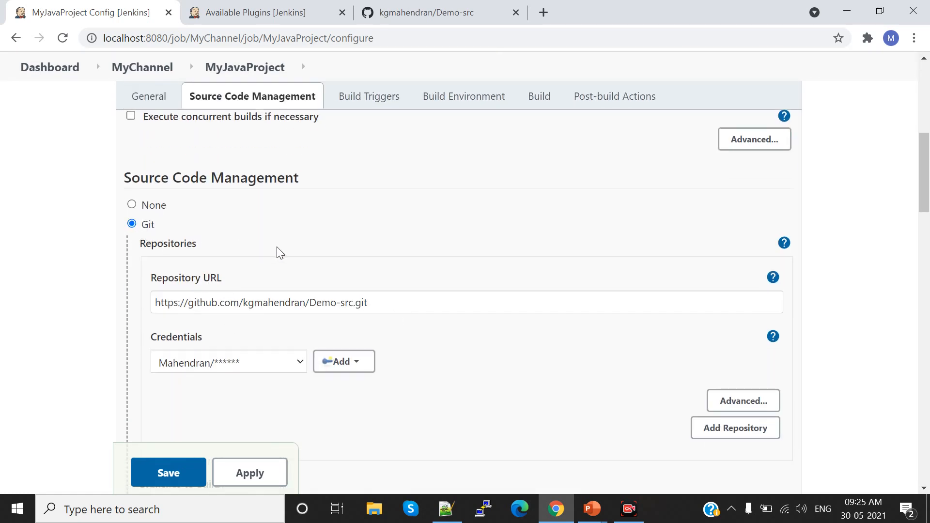
{"action": "scroll", "coordinate": [279, 247], "scroll_direction": "down", "scroll_amount": 2}
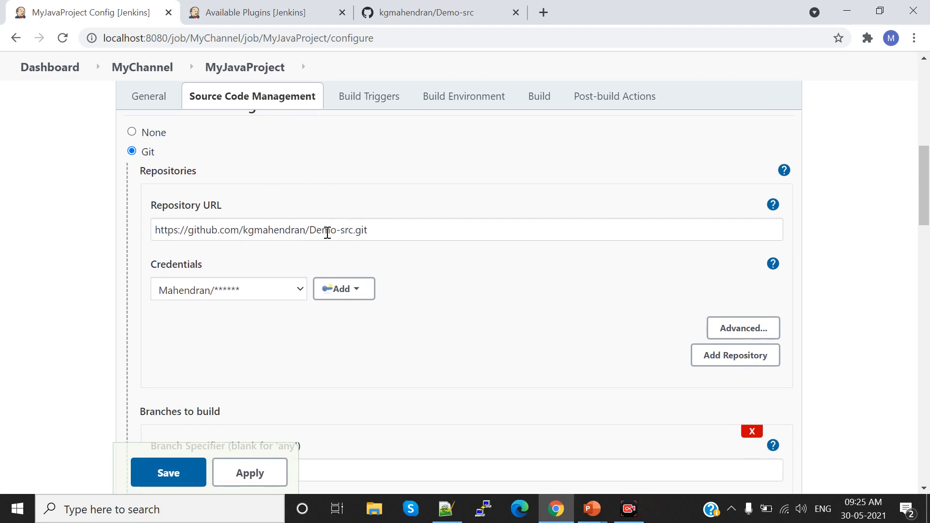
{"action": "scroll", "coordinate": [323, 264], "scroll_direction": "down", "scroll_amount": 12}
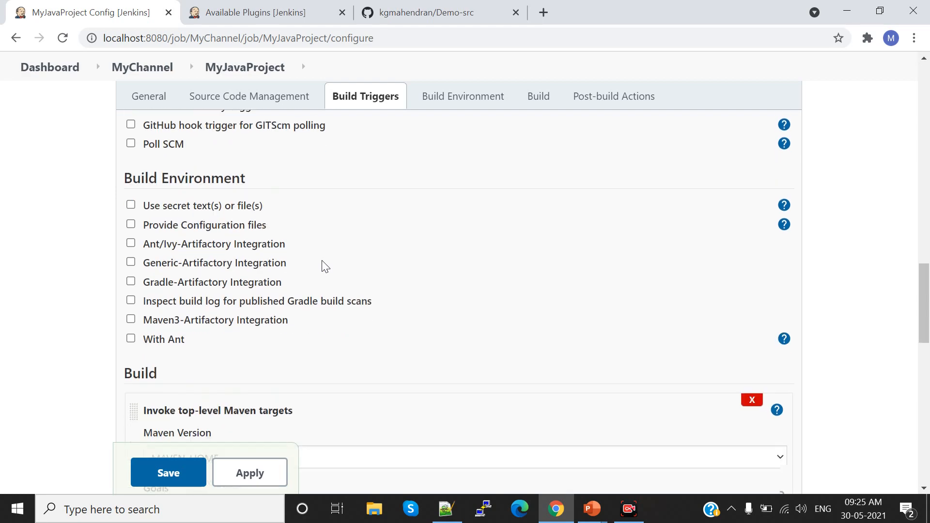
{"action": "scroll", "coordinate": [325, 267], "scroll_direction": "down", "scroll_amount": 4}
{"action": "scroll", "coordinate": [206, 253], "scroll_direction": "up", "scroll_amount": 7}
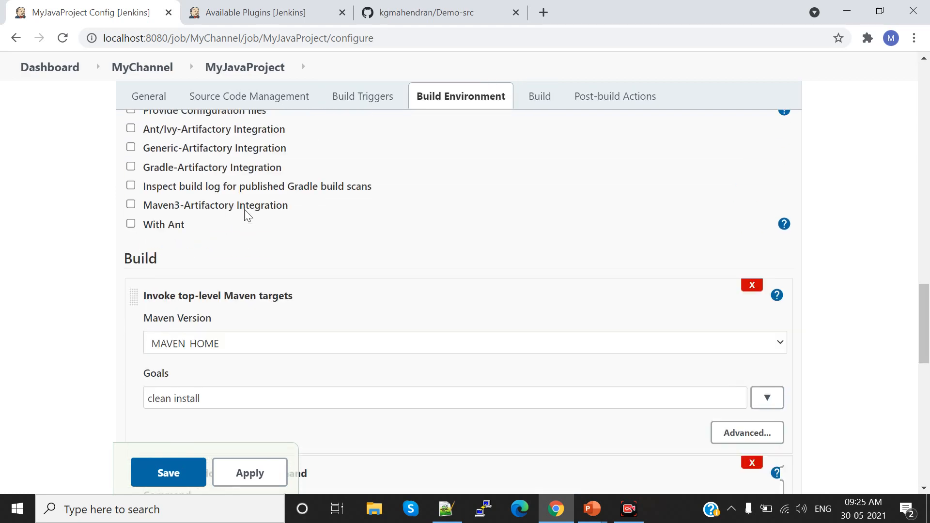
{"action": "scroll", "coordinate": [322, 206], "scroll_direction": "down", "scroll_amount": 3}
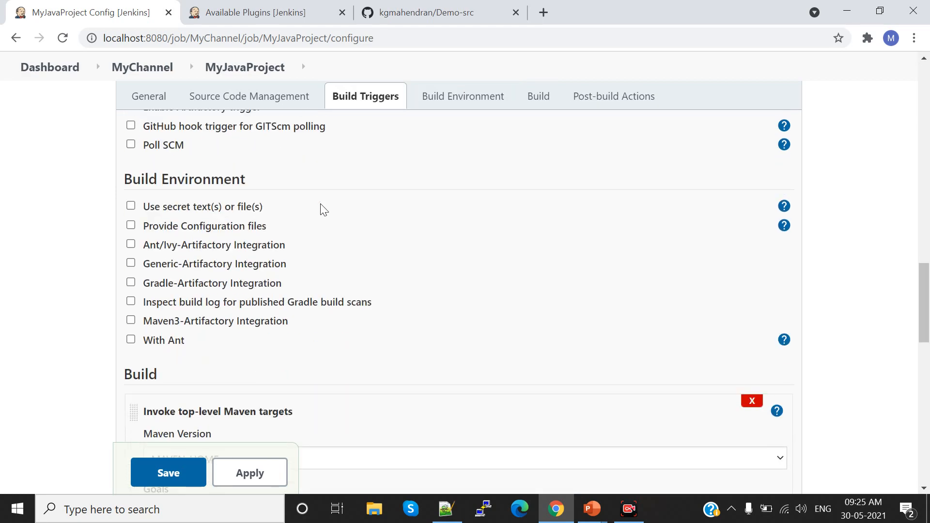
{"action": "scroll", "coordinate": [321, 209], "scroll_direction": "down", "scroll_amount": 3}
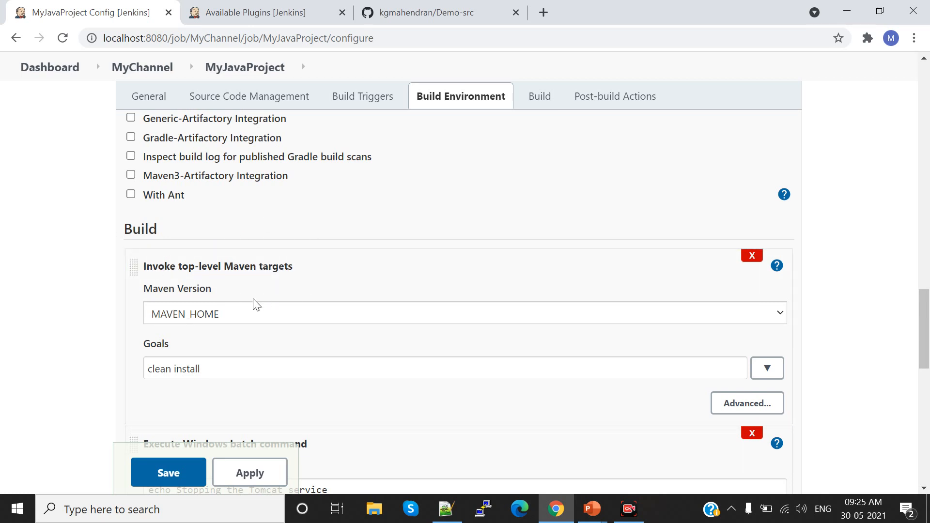
{"action": "scroll", "coordinate": [252, 307], "scroll_direction": "down", "scroll_amount": 2}
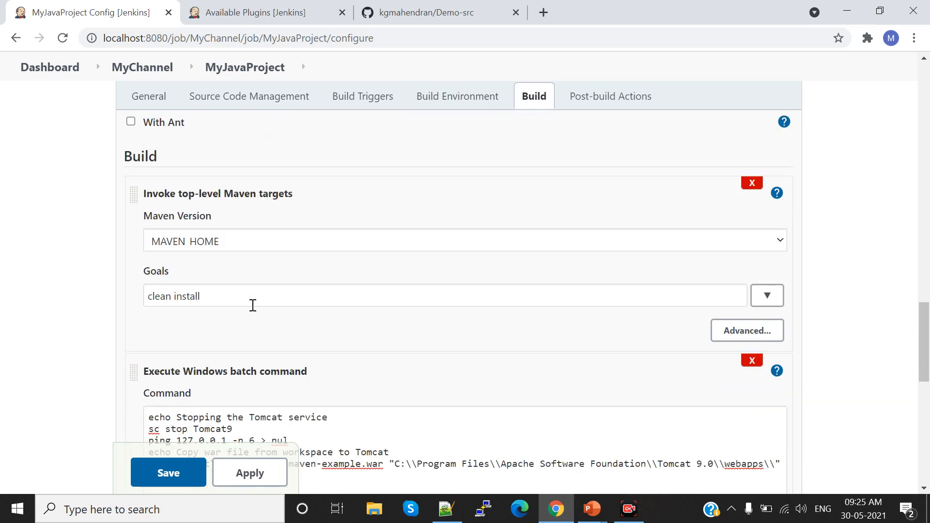
{"action": "scroll", "coordinate": [252, 305], "scroll_direction": "down", "scroll_amount": 3}
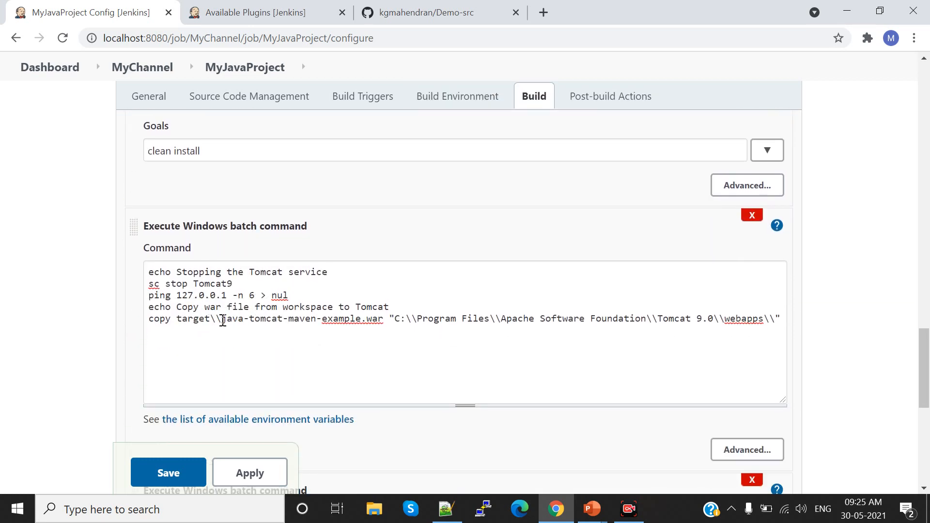
{"action": "left_click", "coordinate": [224, 318]}
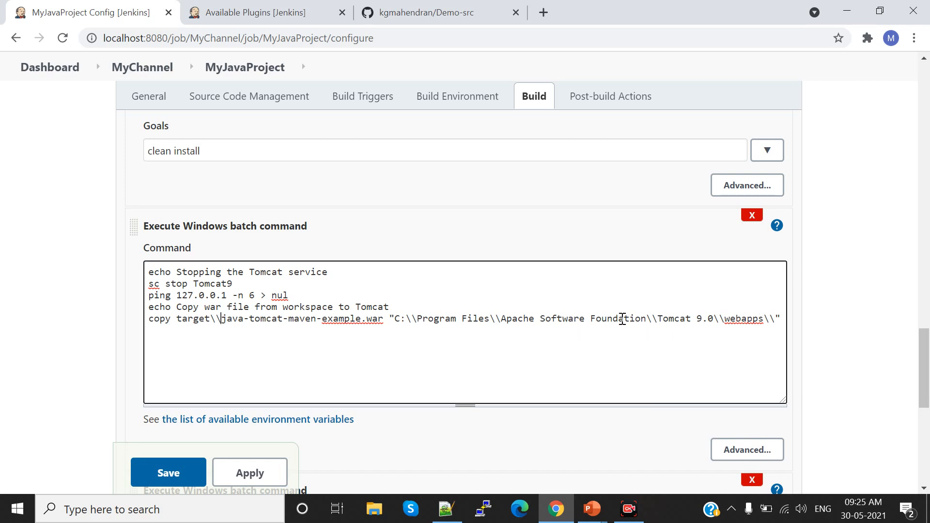
{"action": "scroll", "coordinate": [622, 321], "scroll_direction": "down", "scroll_amount": 3}
{"action": "scroll", "coordinate": [334, 337], "scroll_direction": "down", "scroll_amount": 1}
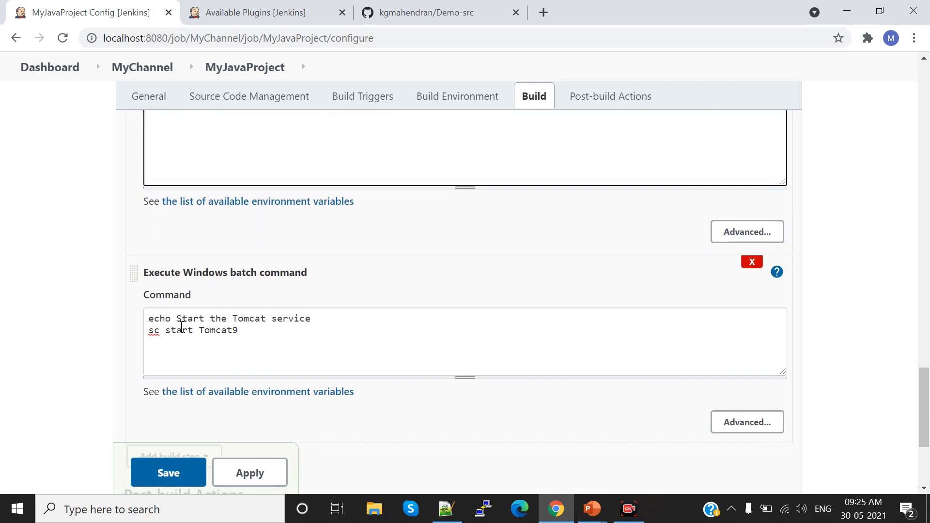
{"action": "left_click_drag", "start_coordinate": [245, 334], "coordinate": [141, 335]}
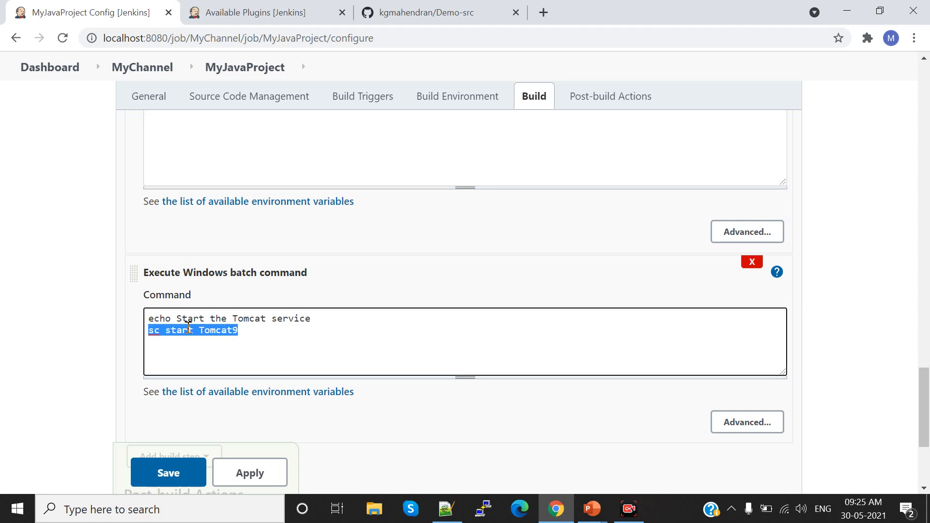
- Apply and save the MyJavaProject configuration
{"action": "scroll", "coordinate": [325, 312], "scroll_direction": "down", "scroll_amount": 3}
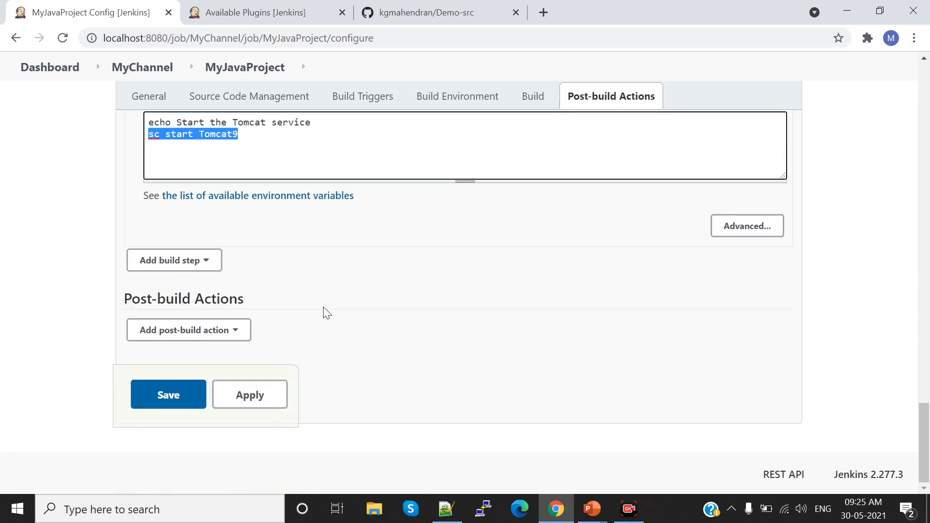
{"action": "left_click", "coordinate": [255, 398]}
{"action": "left_click", "coordinate": [196, 395]}
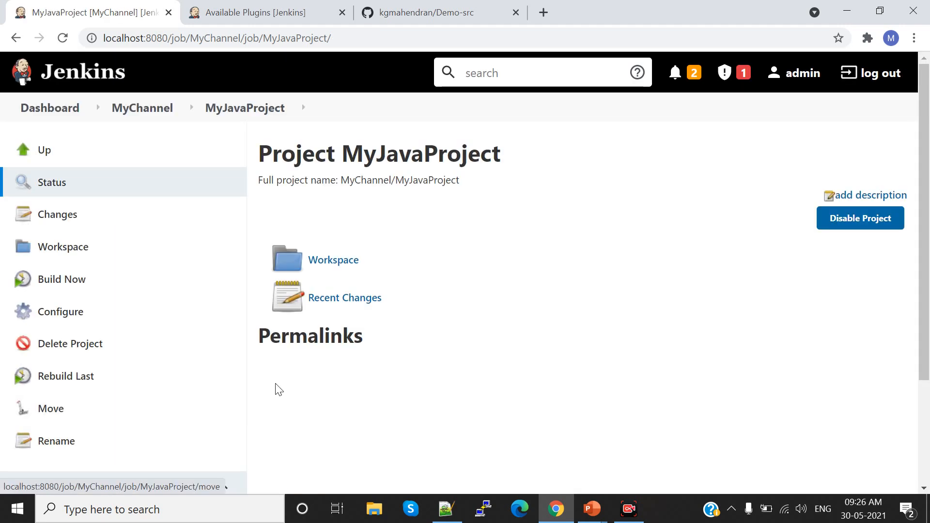
- Go to the MyChannel folder and schedule a build of MyJavaProject from its job list
{"action": "scroll", "coordinate": [358, 274], "scroll_direction": "down", "scroll_amount": 3}
{"action": "scroll", "coordinate": [262, 285], "scroll_direction": "up", "scroll_amount": 3}
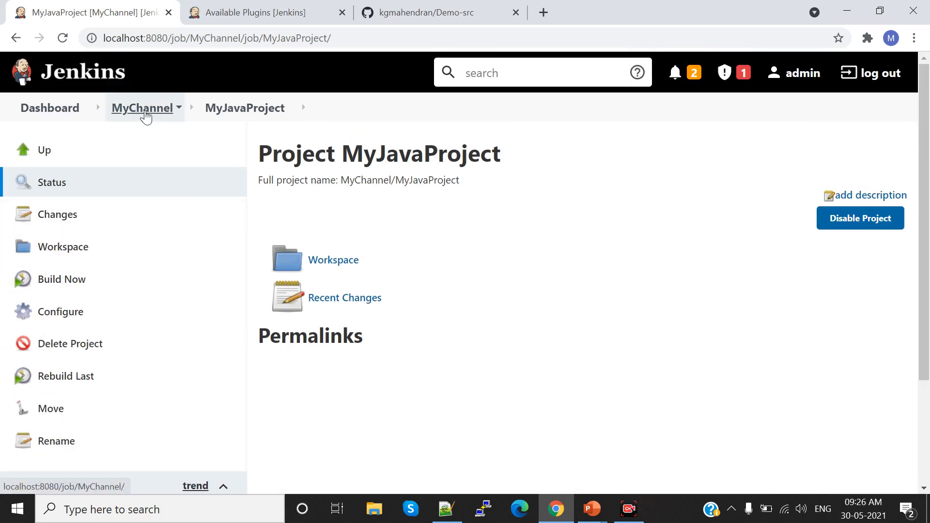
{"action": "left_click", "coordinate": [145, 115]}
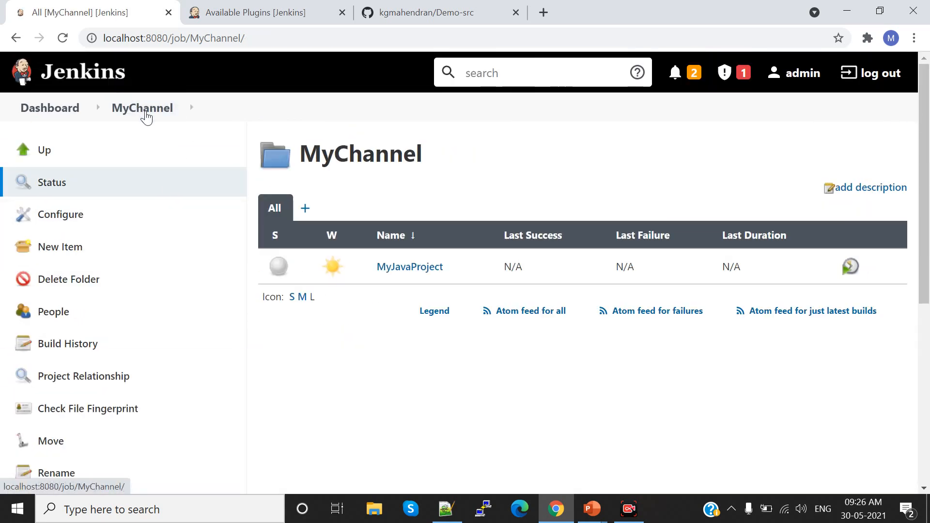
{"action": "left_click", "coordinate": [850, 267]}
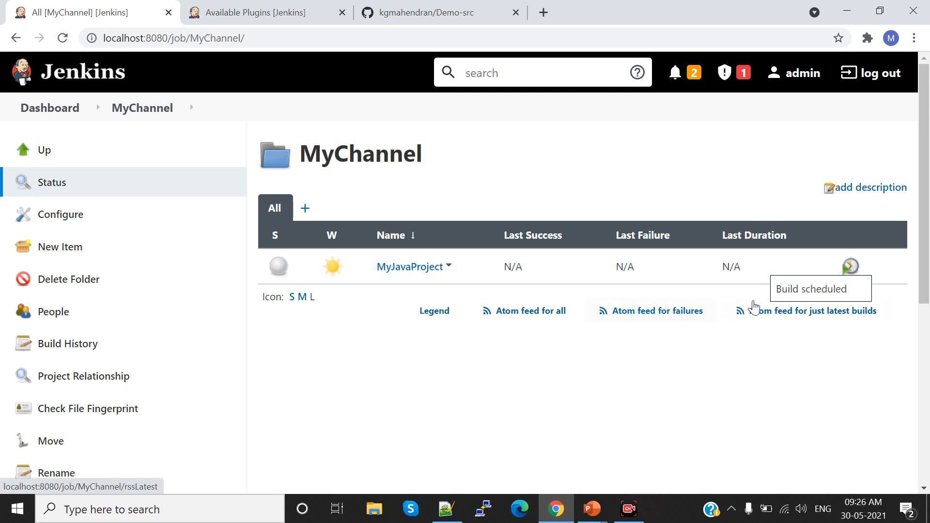
- Open MyJavaProject and view the details of build #1 from its build history
{"action": "left_click", "coordinate": [411, 267]}
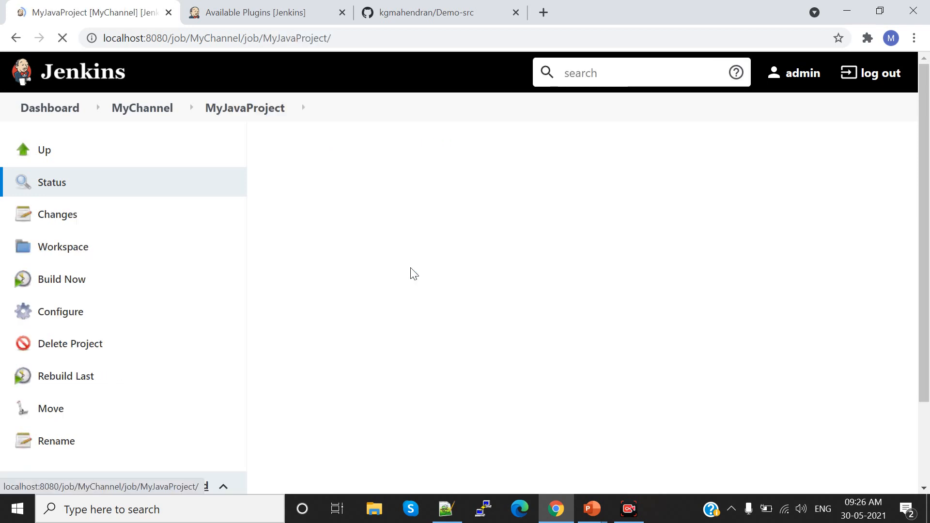
{"action": "scroll", "coordinate": [56, 357], "scroll_direction": "down", "scroll_amount": 3}
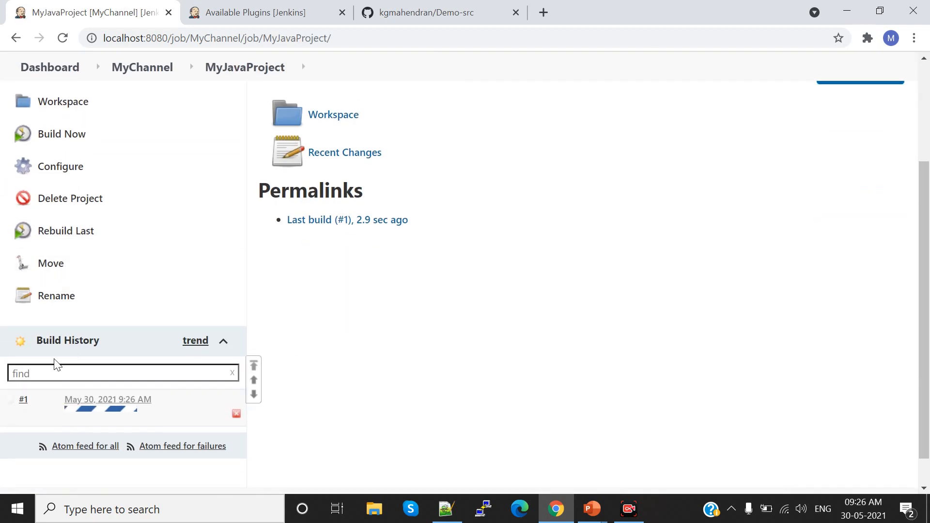
{"action": "left_click", "coordinate": [94, 401]}
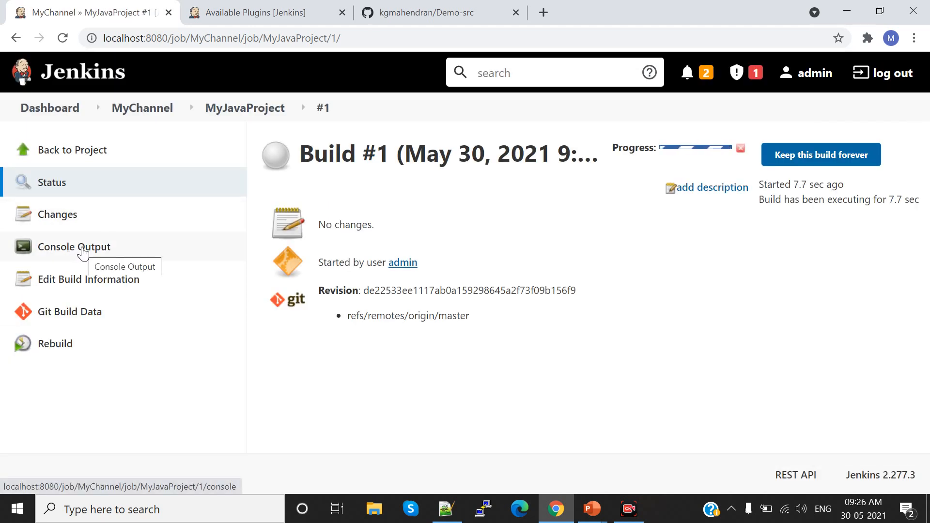
- Open the console output of build #1 and examine the workspace path and the Git checkout log
{"action": "left_click", "coordinate": [84, 253]}
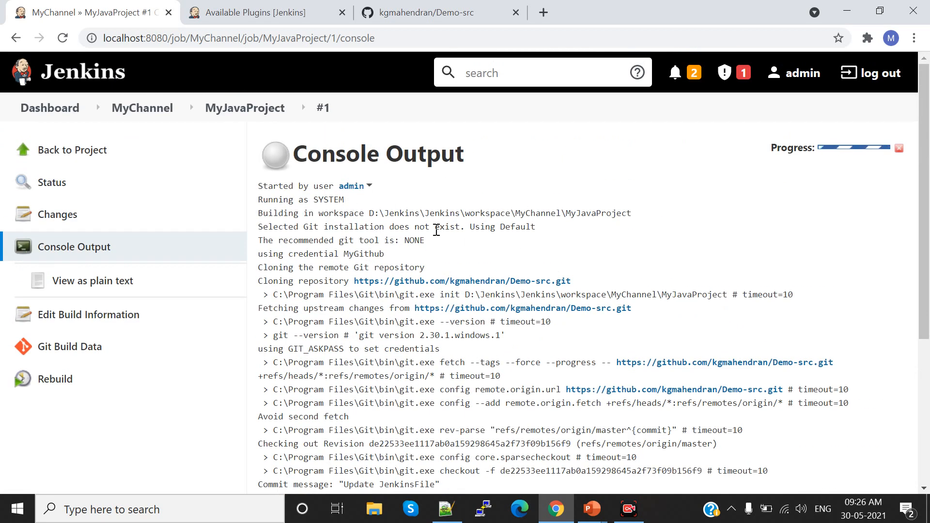
{"action": "scroll", "coordinate": [403, 270], "scroll_direction": "down", "scroll_amount": 1}
{"action": "scroll", "coordinate": [402, 269], "scroll_direction": "down", "scroll_amount": 5}
{"action": "scroll", "coordinate": [355, 201], "scroll_direction": "up", "scroll_amount": 3}
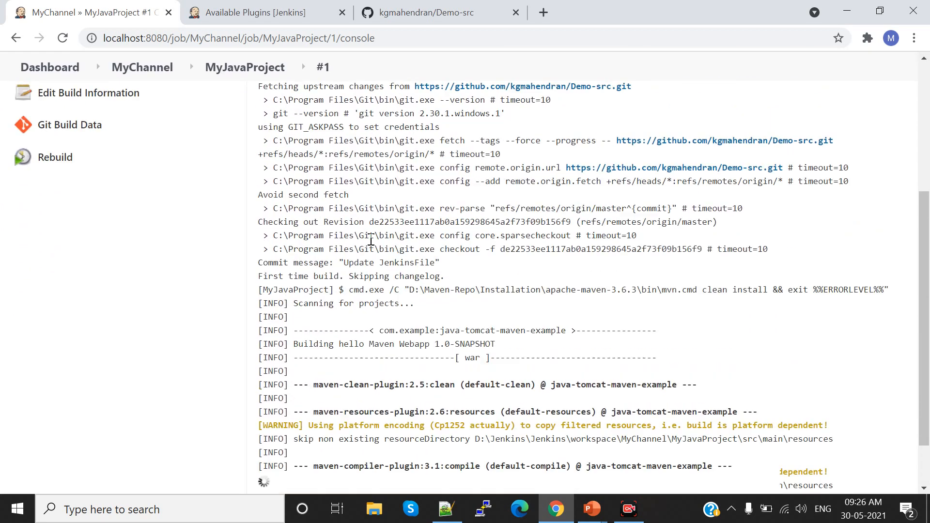
{"action": "scroll", "coordinate": [356, 202], "scroll_direction": "up", "scroll_amount": 3}
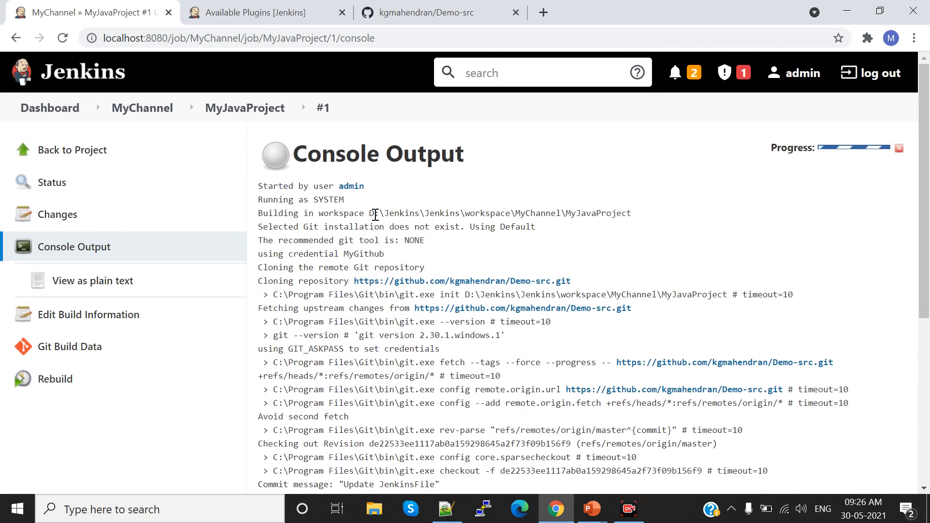
{"action": "left_click_drag", "start_coordinate": [369, 214], "coordinate": [611, 214]}
- Follow the console log through the Maven phases and war packaging to the Maven build result and the Tomcat stop command
{"action": "scroll", "coordinate": [373, 326], "scroll_direction": "down", "scroll_amount": 5}
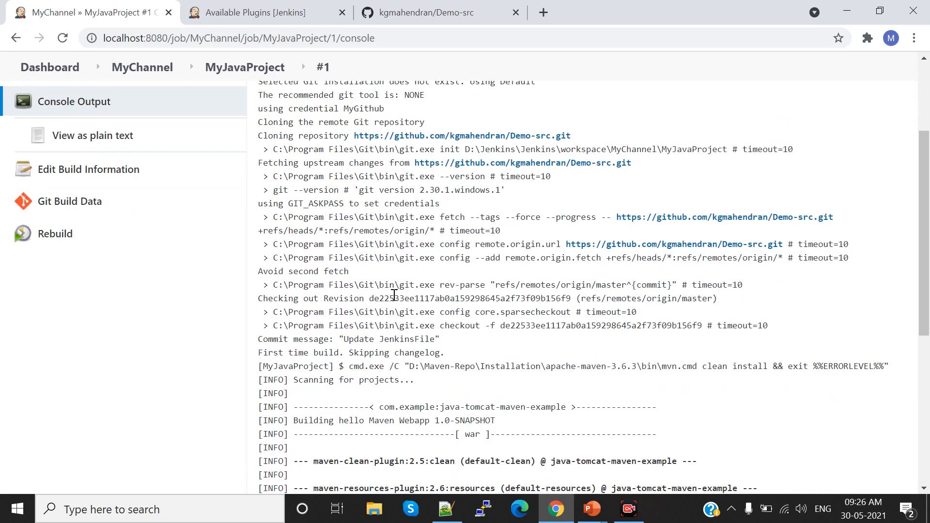
{"action": "scroll", "coordinate": [373, 326], "scroll_direction": "down", "scroll_amount": 5}
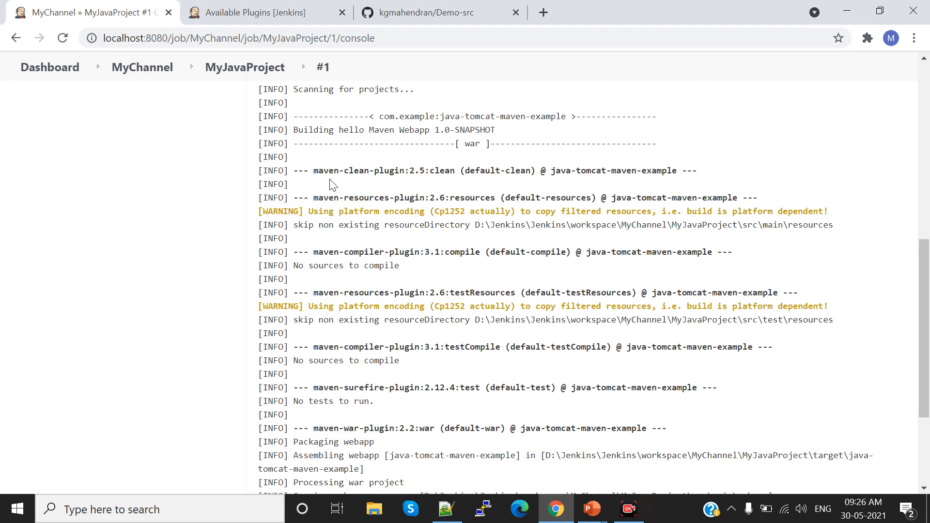
{"action": "scroll", "coordinate": [408, 237], "scroll_direction": "down", "scroll_amount": 3}
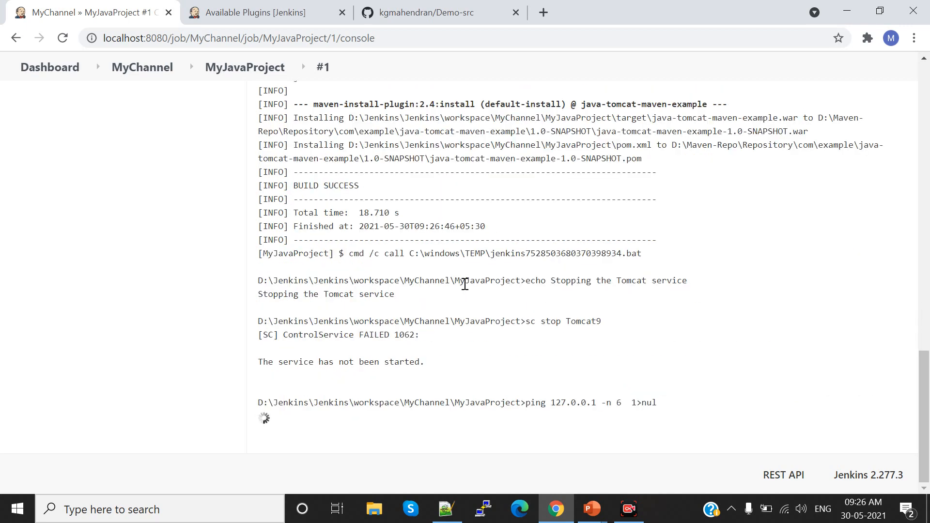
{"action": "scroll", "coordinate": [359, 210], "scroll_direction": "up", "scroll_amount": 3}
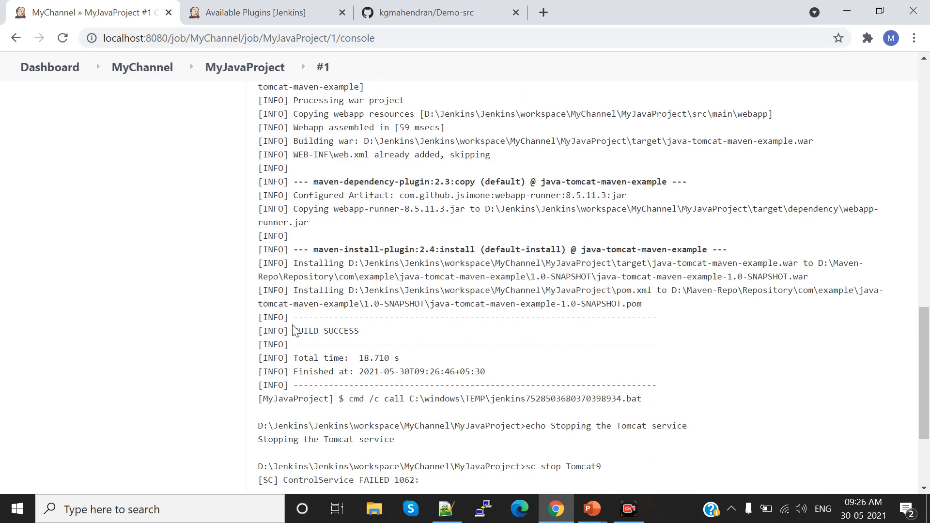
{"action": "left_click_drag", "start_coordinate": [291, 331], "coordinate": [359, 331]}
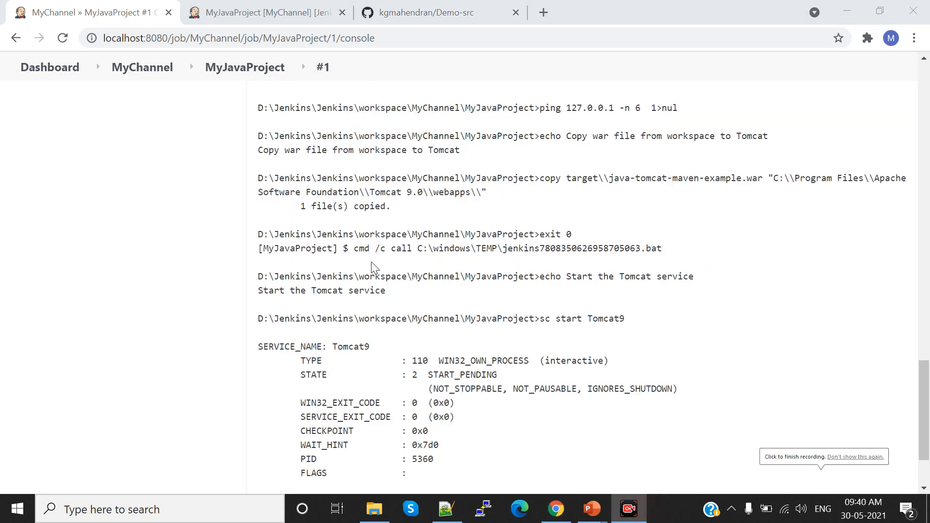
- Open the Tomcat home page at localhost:8085 in a new browser tab
{"action": "left_click", "coordinate": [546, 10]}
{"action": "type", "text": "lo"}
{"action": "key", "text": "Right"}
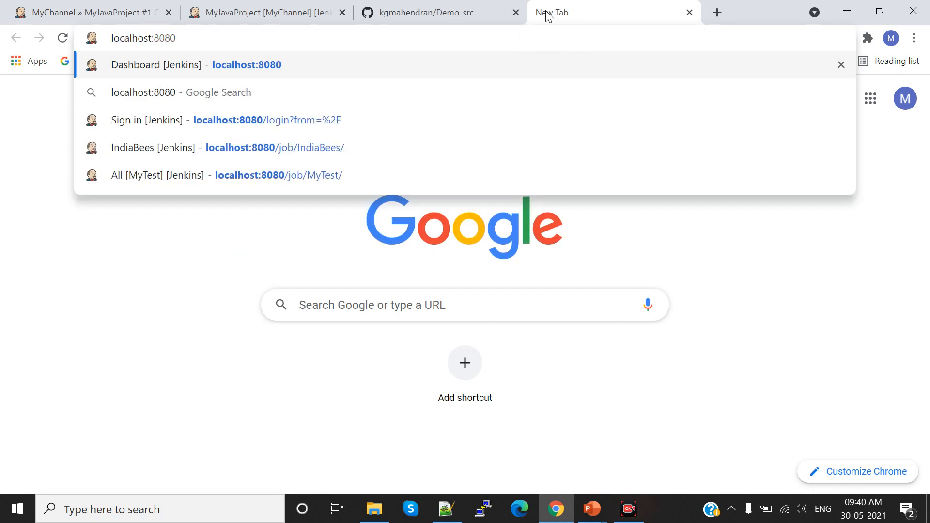
{"action": "key", "text": "BackSpace"}
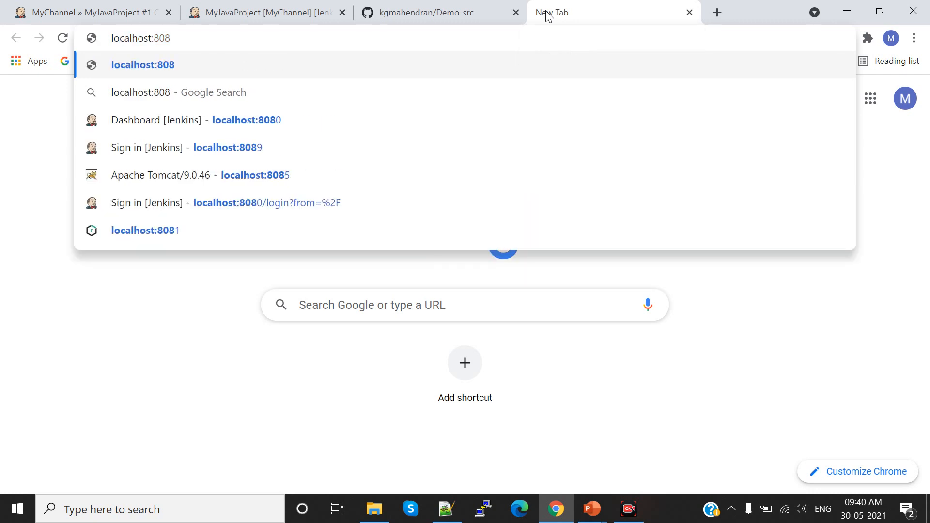
{"action": "type", "text": "5"}
{"action": "key", "text": "Return"}
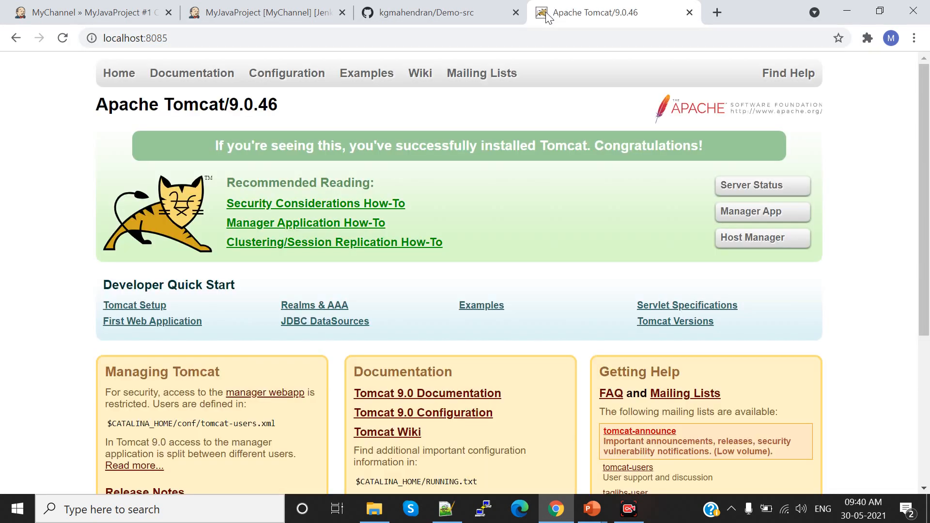
- Go to Tomcat's Manager App and open the deployed /java-tomcat-maven-example application from the applications list
{"action": "left_click", "coordinate": [765, 214]}
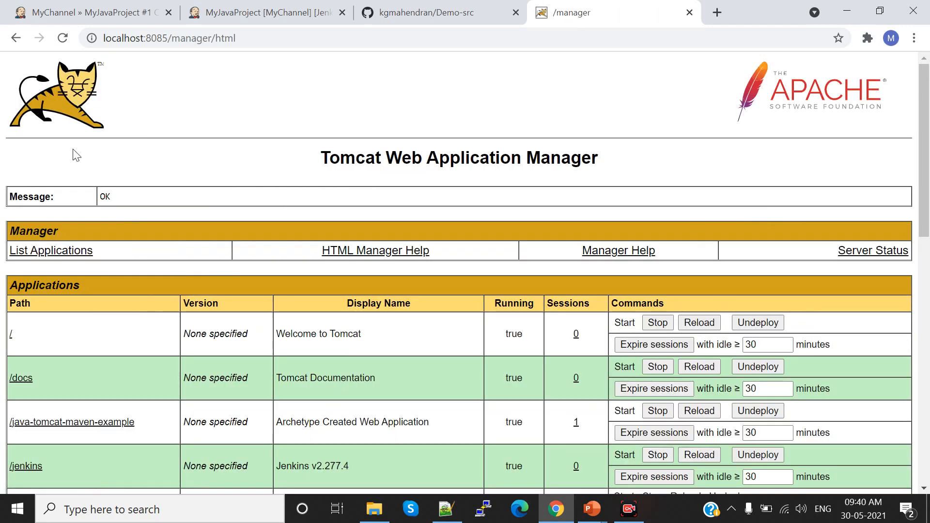
{"action": "scroll", "coordinate": [73, 254], "scroll_direction": "down", "scroll_amount": 1}
{"action": "scroll", "coordinate": [73, 254], "scroll_direction": "down", "scroll_amount": 2}
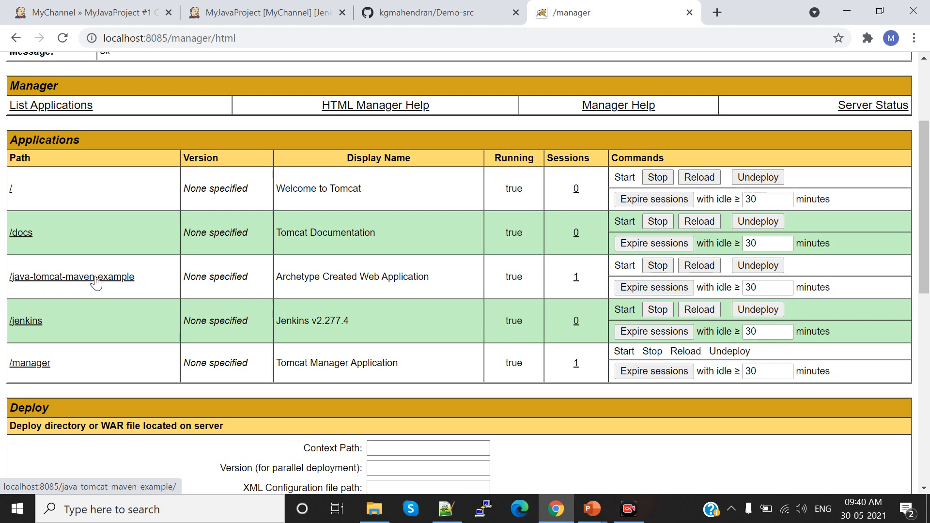
{"action": "left_click", "coordinate": [33, 281]}
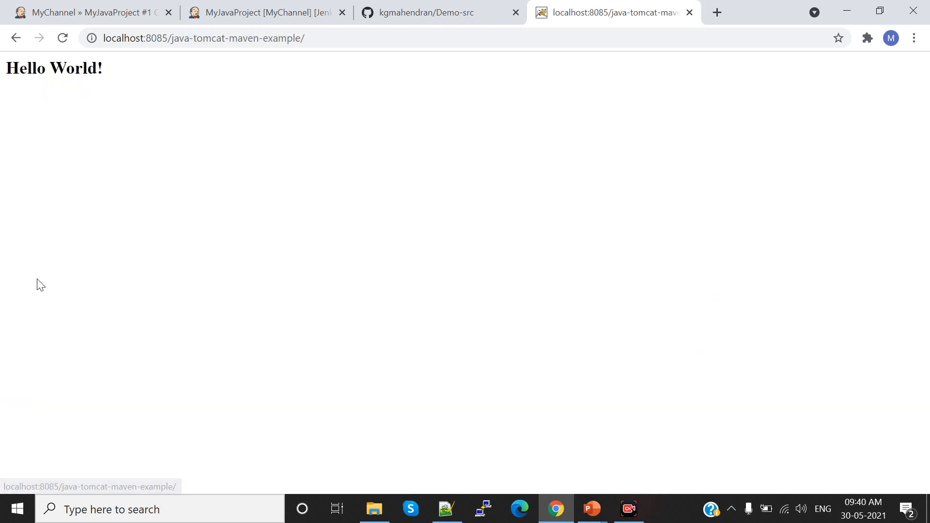